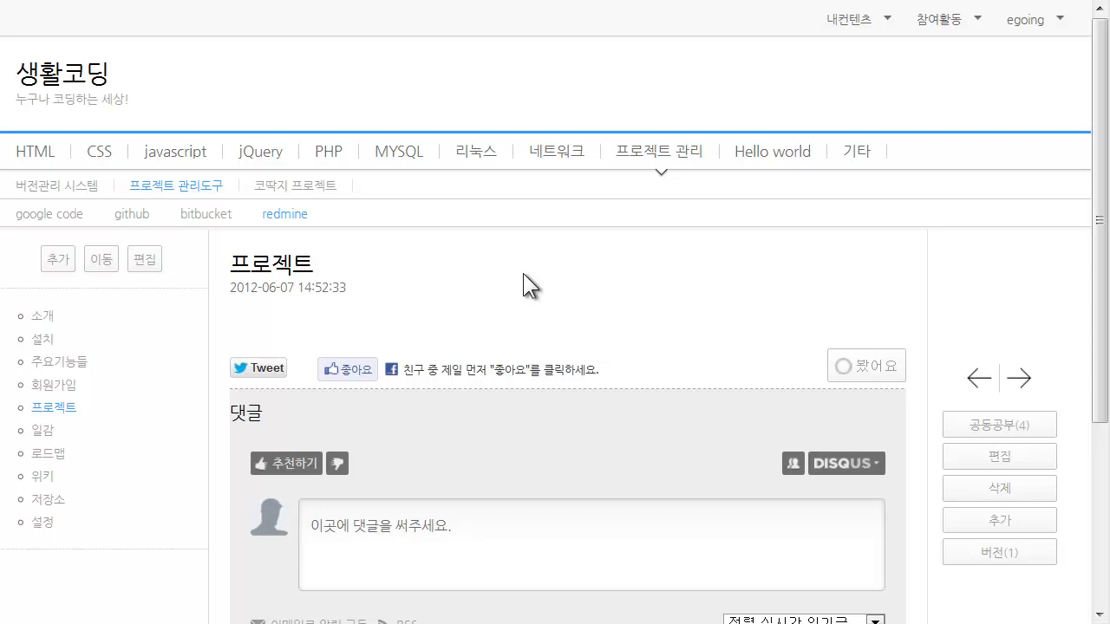
Step: Switch to the Redmine site and look through the personal page and home page, ending at the project list
{"action": "key", "text": "ctrl+Tab"}
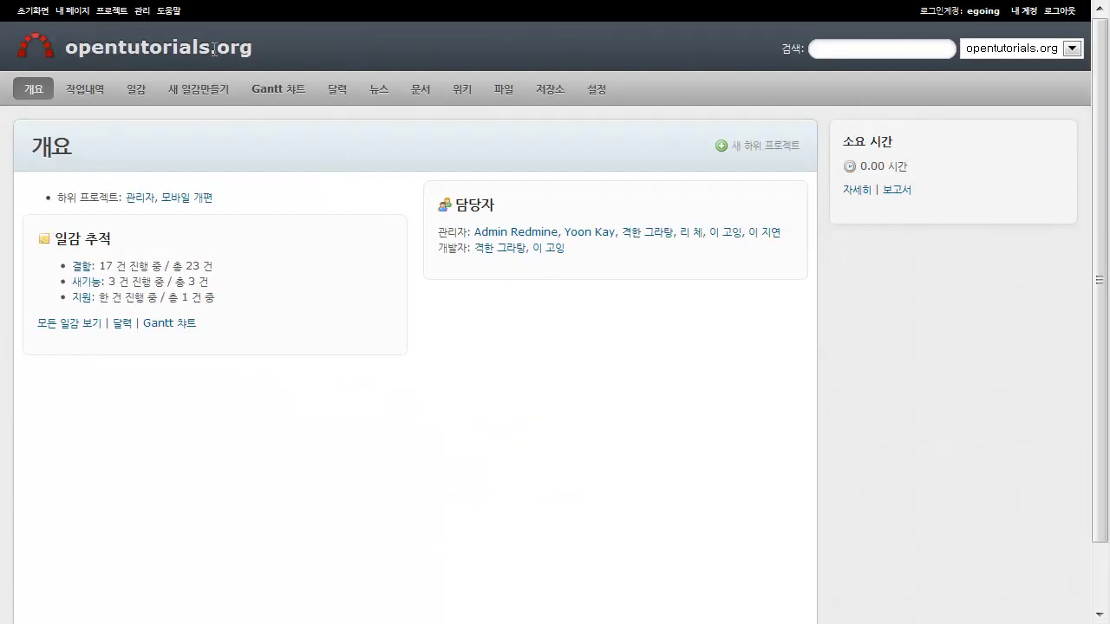
{"action": "double_click", "coordinate": [213, 45]}
{"action": "left_click", "coordinate": [364, 213]}
{"action": "left_click", "coordinate": [87, 11]}
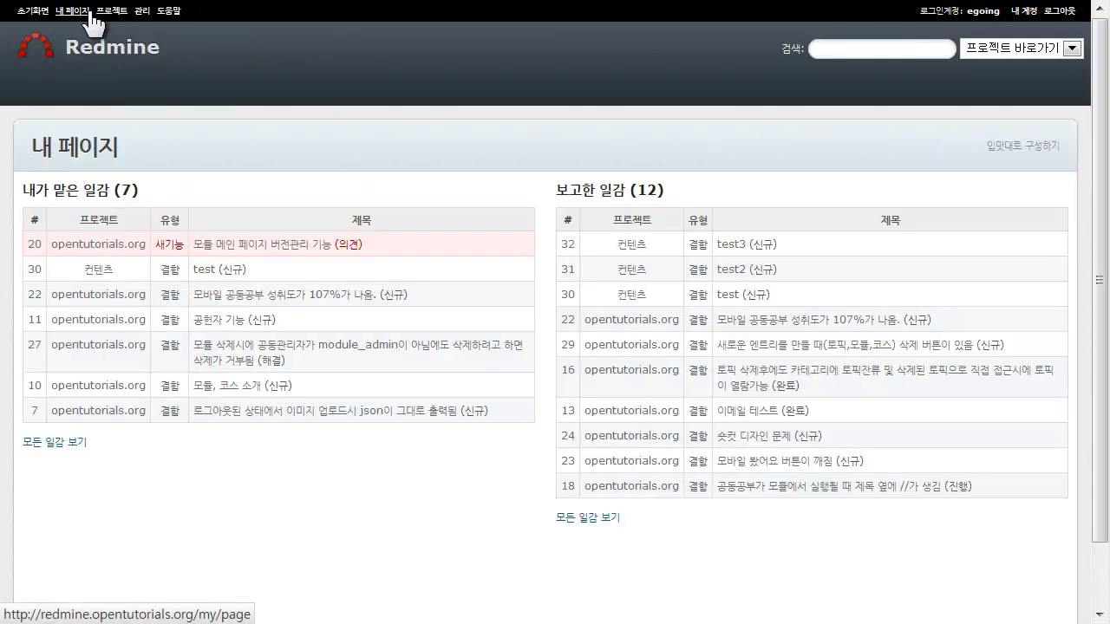
{"action": "left_click", "coordinate": [33, 12]}
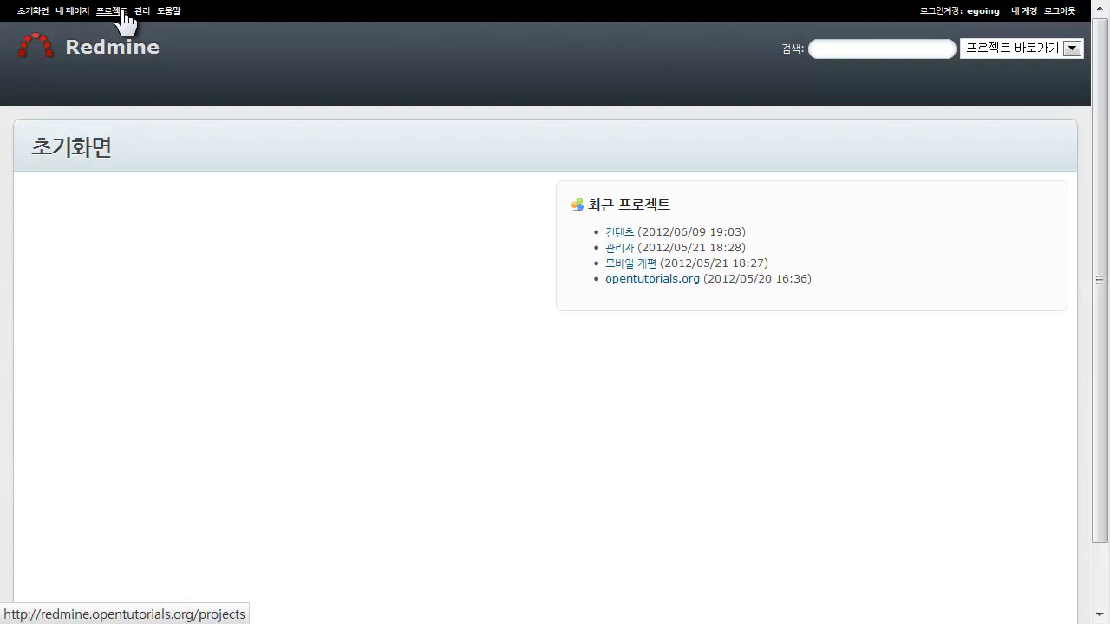
{"action": "left_click", "coordinate": [124, 12]}
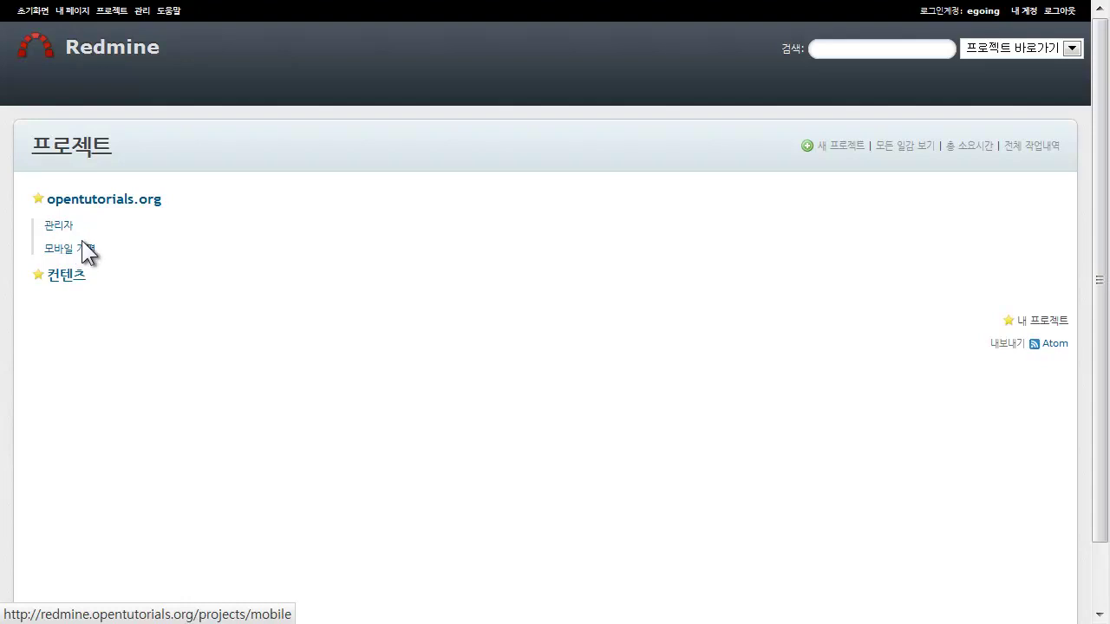
Step: Open the opentutorials.org project and review its issue list (일감) from start to end
{"action": "left_click", "coordinate": [113, 204]}
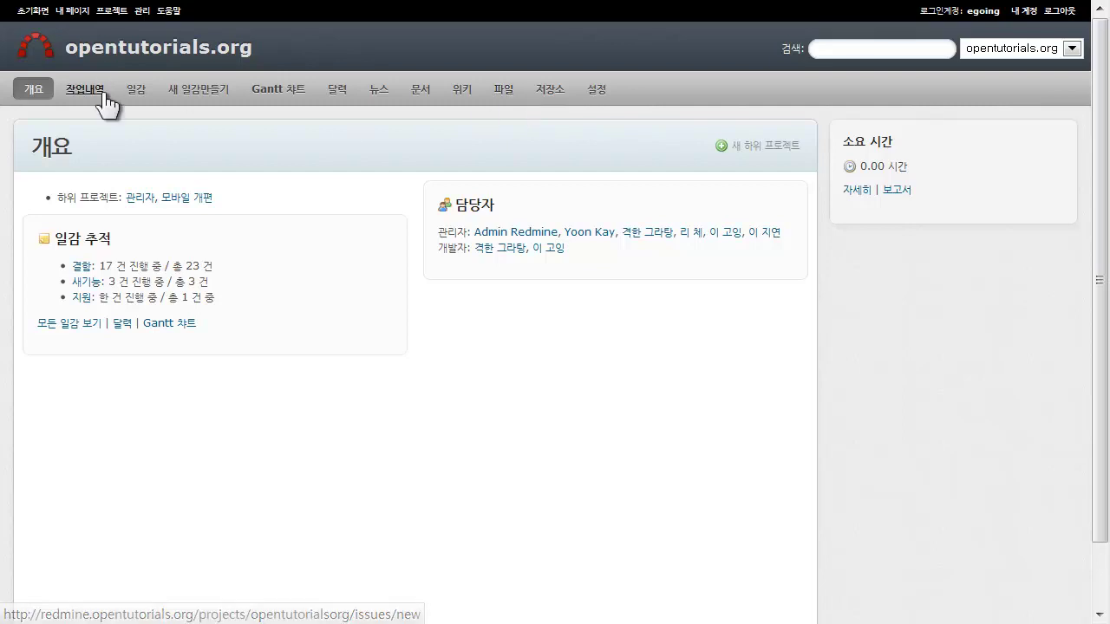
{"action": "left_click", "coordinate": [141, 93]}
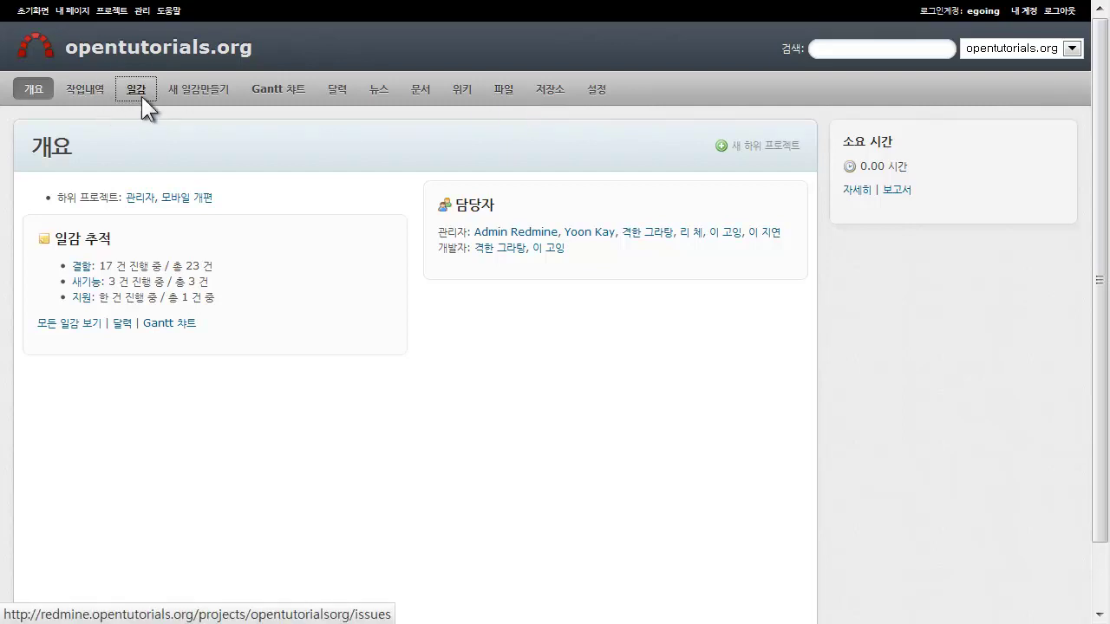
{"action": "scroll", "coordinate": [104, 269], "scroll_direction": "down", "scroll_amount": 2}
{"action": "scroll", "coordinate": [121, 226], "scroll_direction": "up", "scroll_amount": 3}
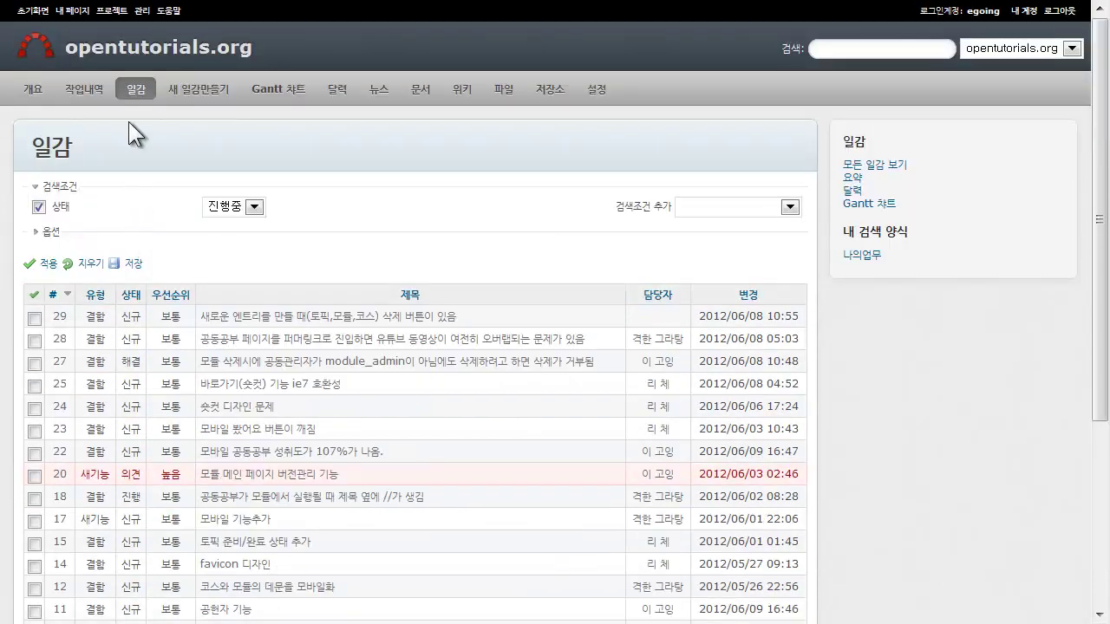
{"action": "scroll", "coordinate": [141, 111], "scroll_direction": "down", "scroll_amount": 3}
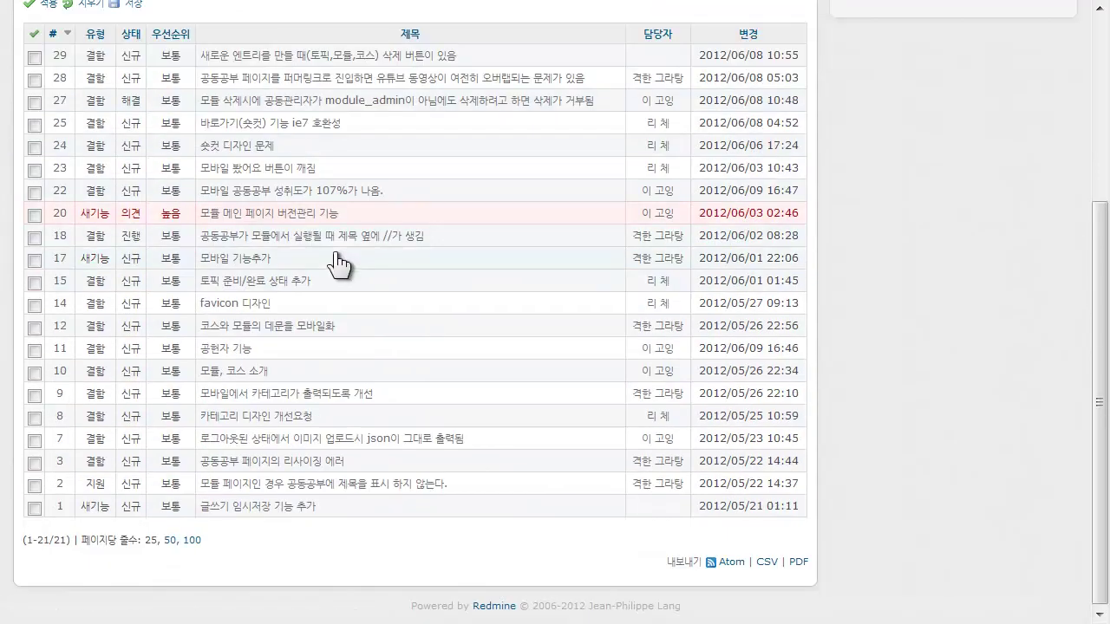
{"action": "scroll", "coordinate": [330, 252], "scroll_direction": "up", "scroll_amount": 3}
Step: Jump from opentutorials.org to the issue list of the 컨텐츠 project
{"action": "left_click", "coordinate": [1005, 52]}
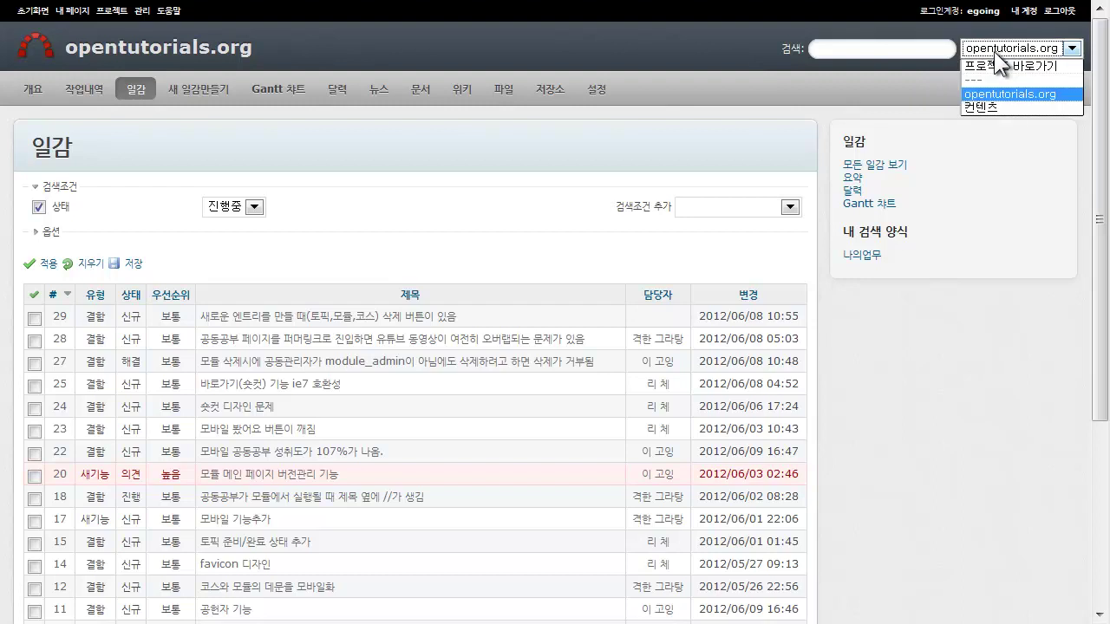
{"action": "left_click", "coordinate": [995, 105]}
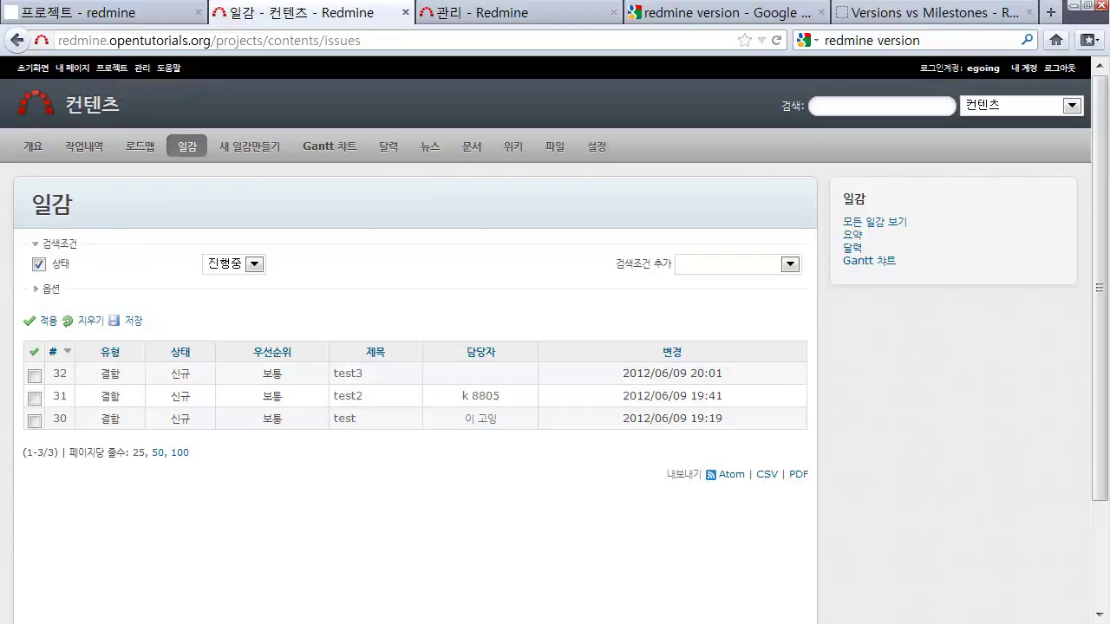
{"action": "key", "text": "ctrl+shift+Tab"}
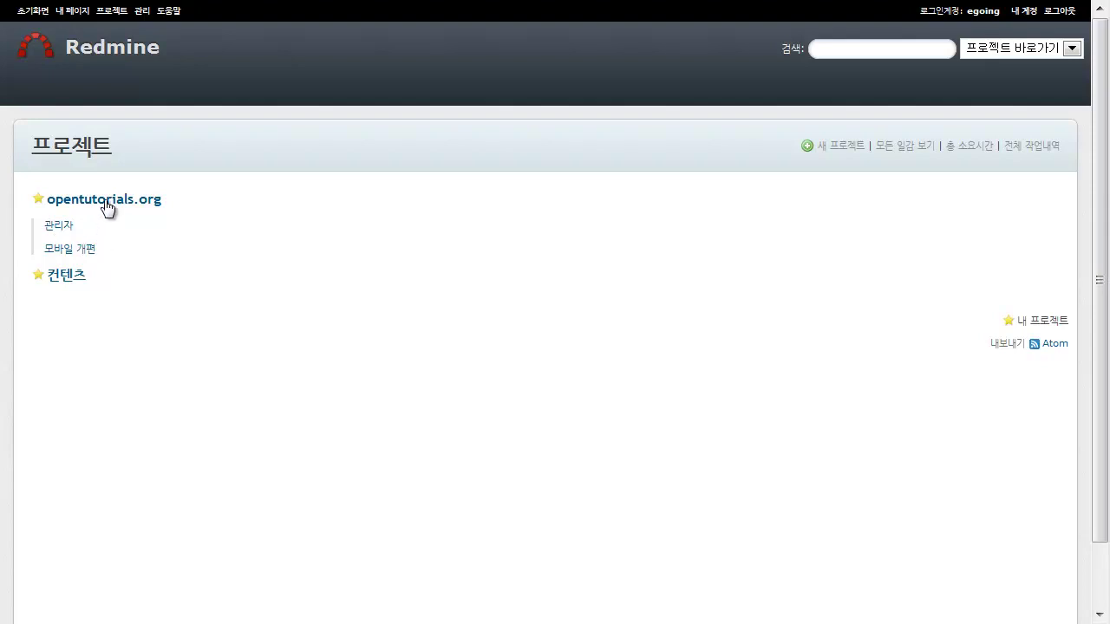
Step: Compare the issue list of the 모바일 개편 subproject with that of its parent project, opentutorials.org
{"action": "left_click", "coordinate": [93, 253]}
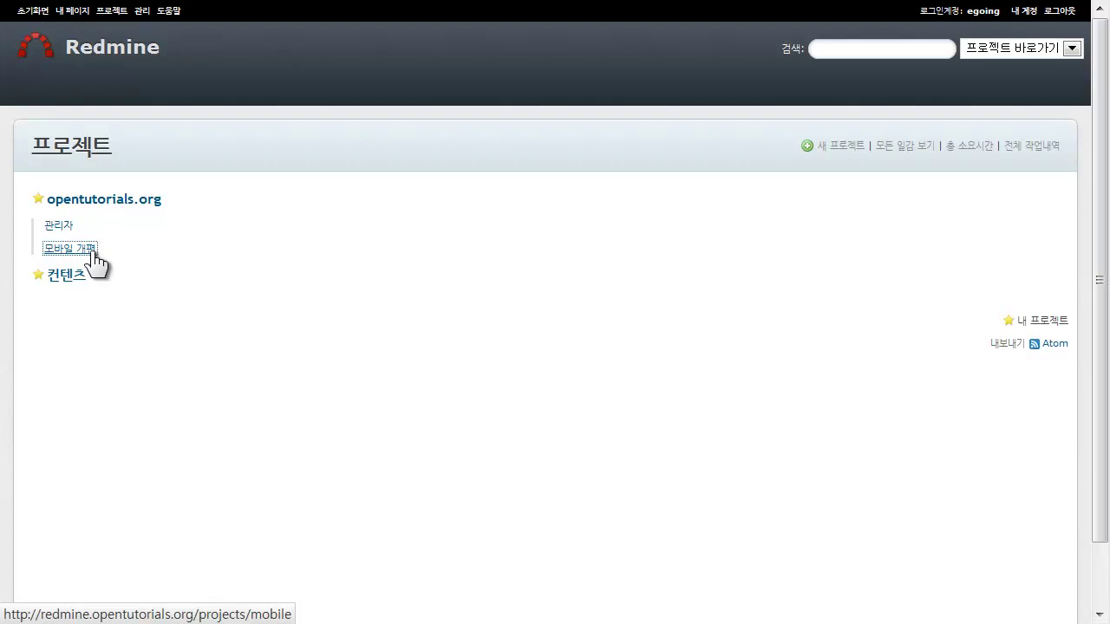
{"action": "left_click", "coordinate": [138, 90]}
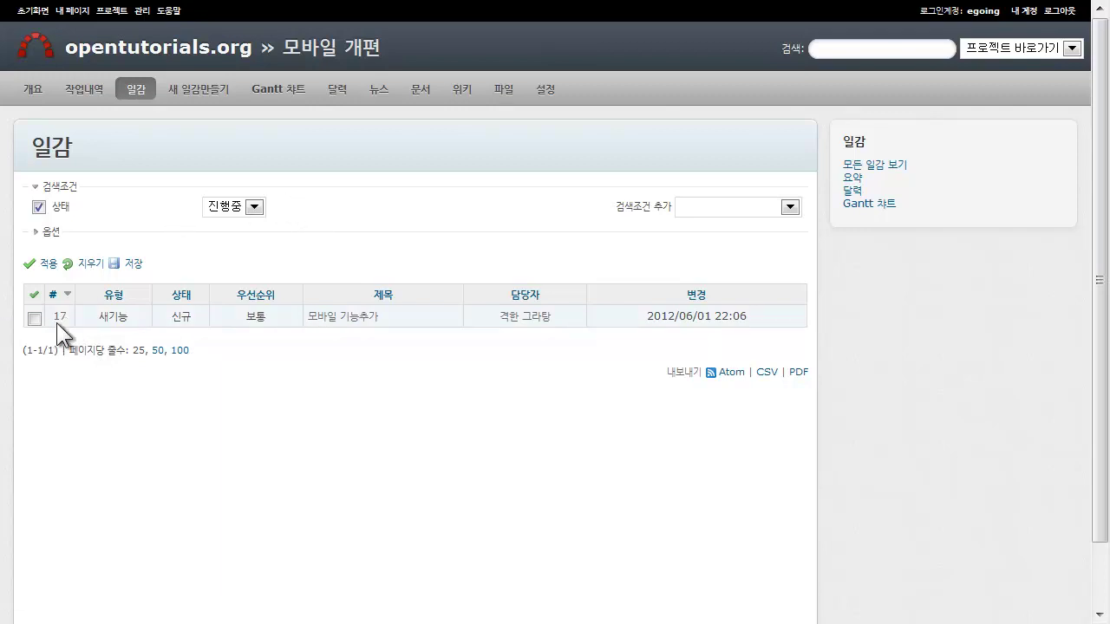
{"action": "left_click", "coordinate": [187, 53]}
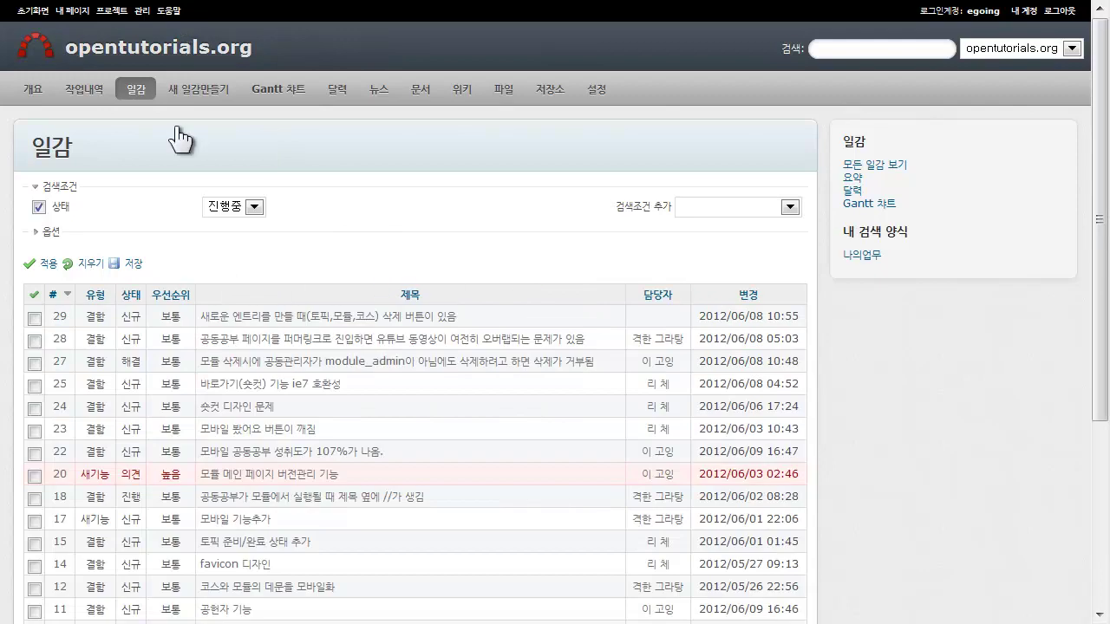
{"action": "scroll", "coordinate": [167, 314], "scroll_direction": "down", "scroll_amount": 3}
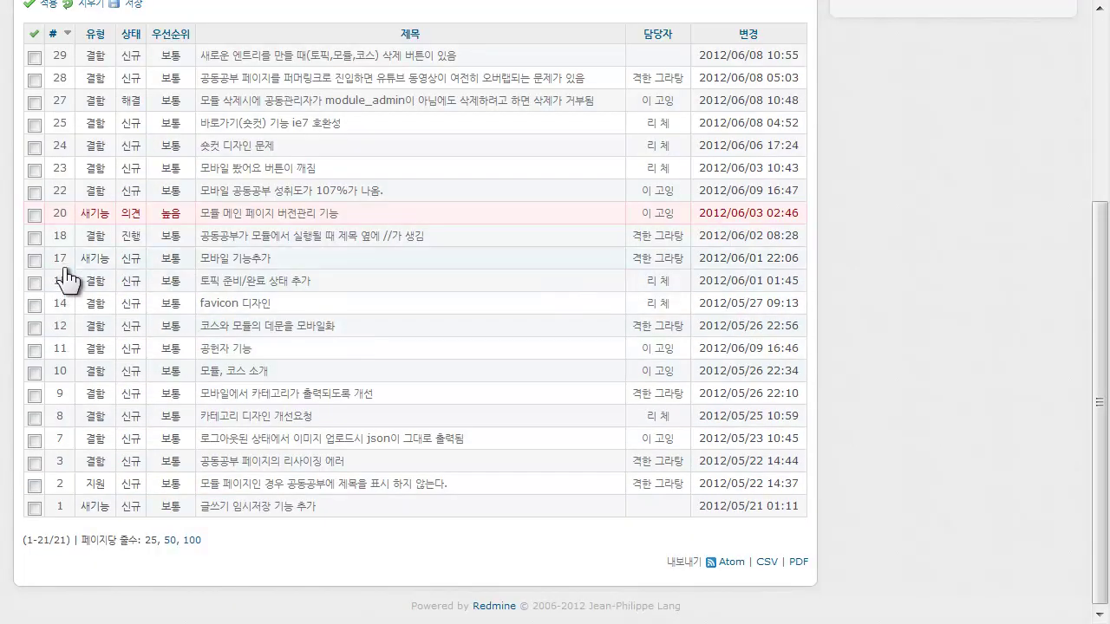
{"action": "scroll", "coordinate": [65, 269], "scroll_direction": "up", "scroll_amount": 3}
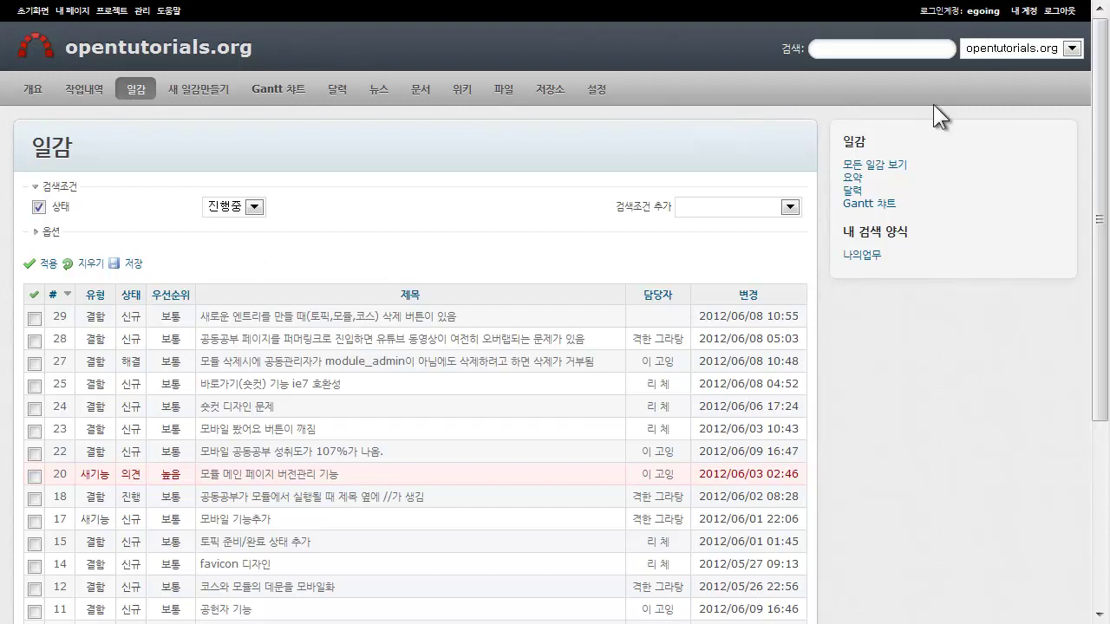
Step: Check which projects the project quick-jump list offers, without switching projects
{"action": "left_click", "coordinate": [1032, 56]}
{"action": "left_click", "coordinate": [1032, 50]}
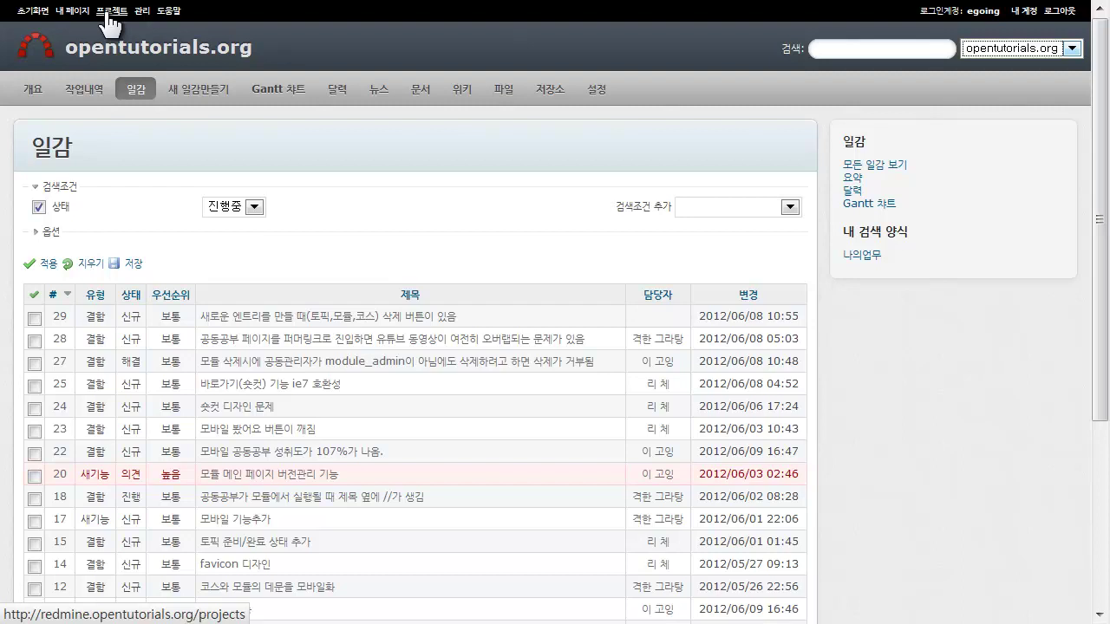
{"action": "left_click", "coordinate": [1051, 52]}
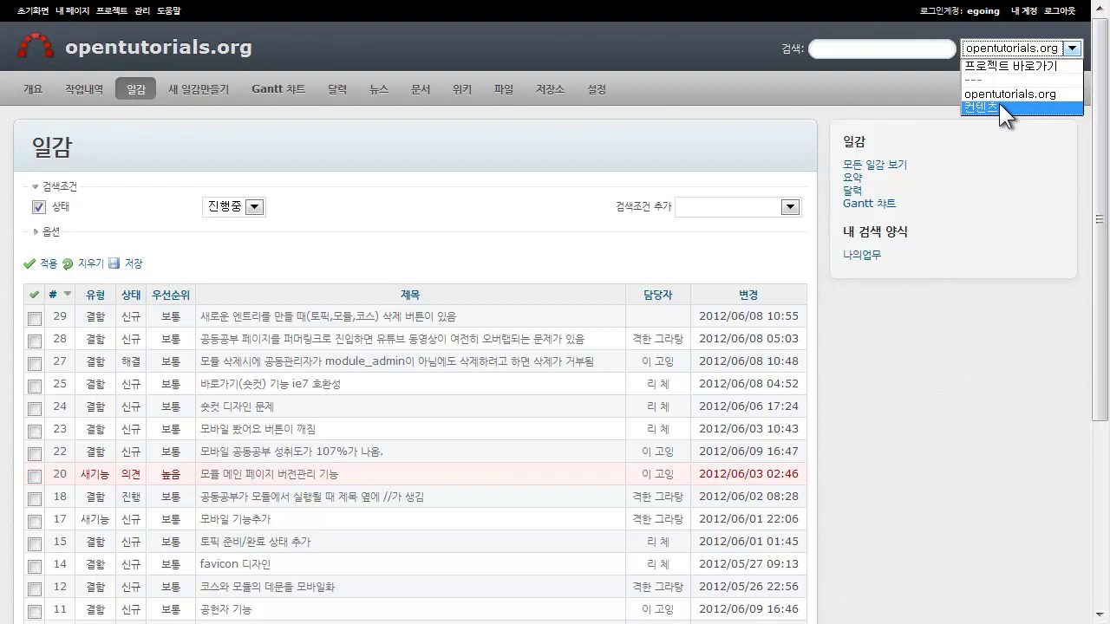
{"action": "left_click", "coordinate": [647, 166]}
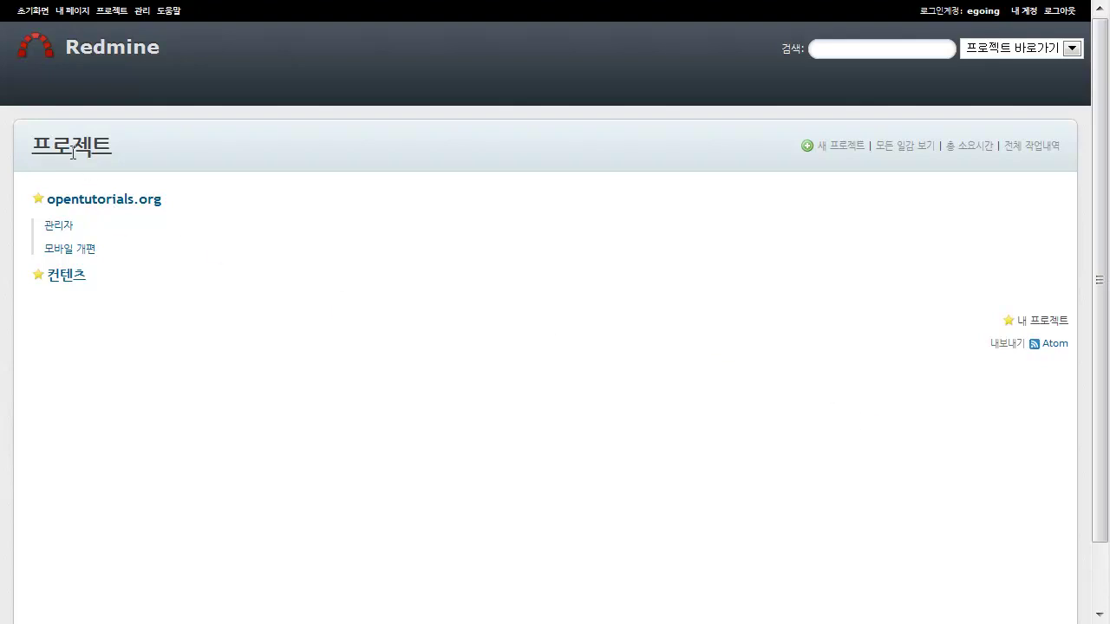
Step: Start a new project named 생활코딩 with 컨텐츠 as its parent project, leaving the description empty
{"action": "left_click", "coordinate": [860, 146]}
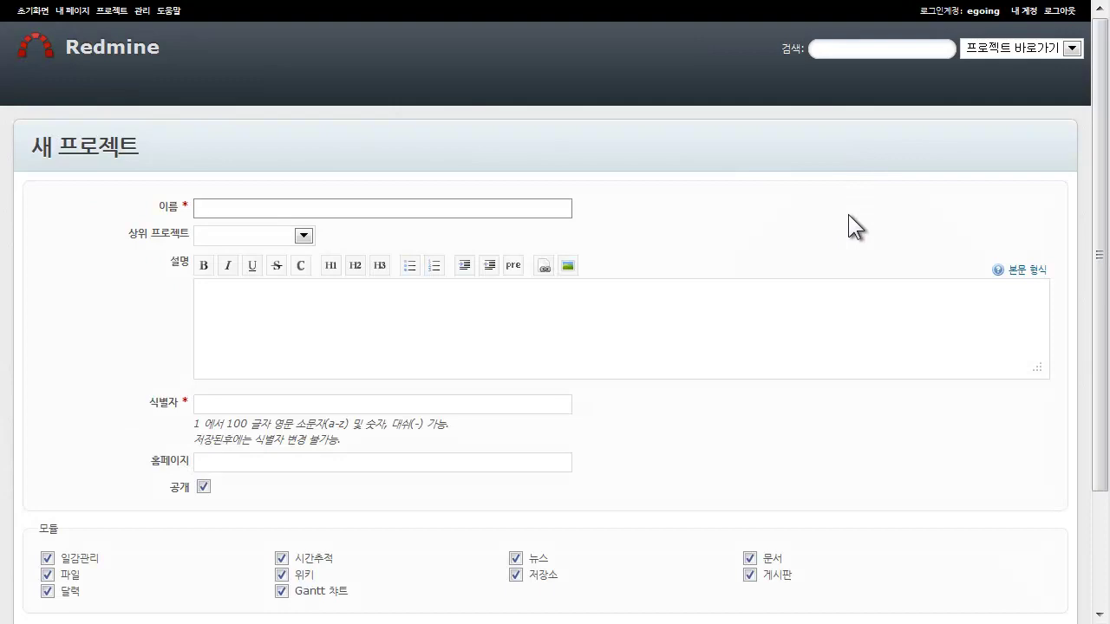
{"action": "left_click", "coordinate": [426, 206]}
{"action": "type", "text": "생활코딩"}
{"action": "left_click", "coordinate": [234, 235]}
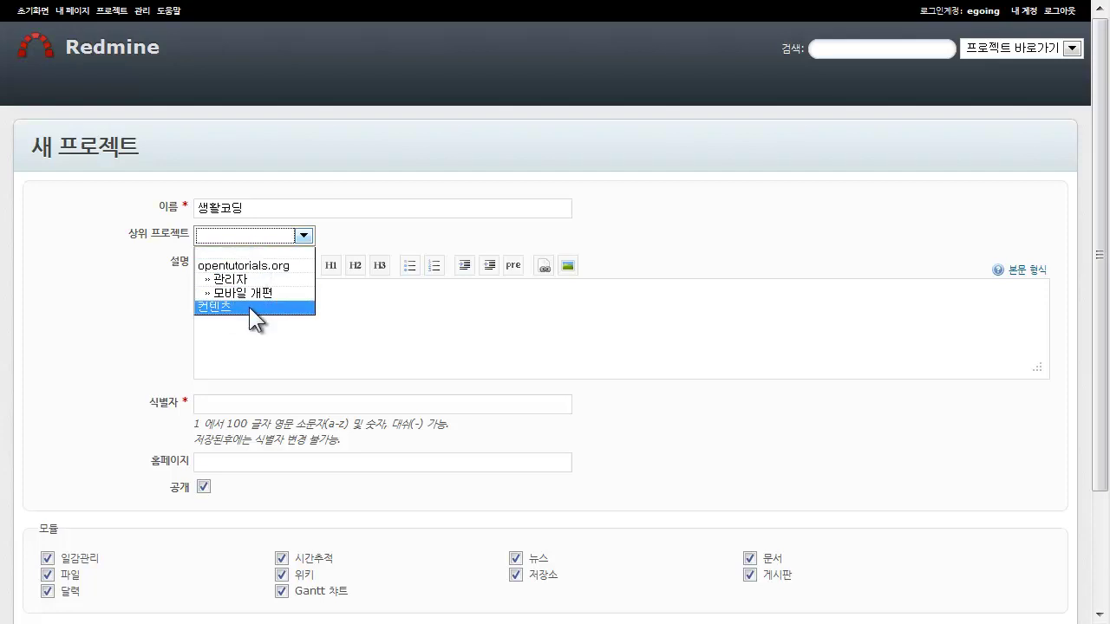
{"action": "left_click", "coordinate": [249, 307]}
{"action": "left_click", "coordinate": [247, 210]}
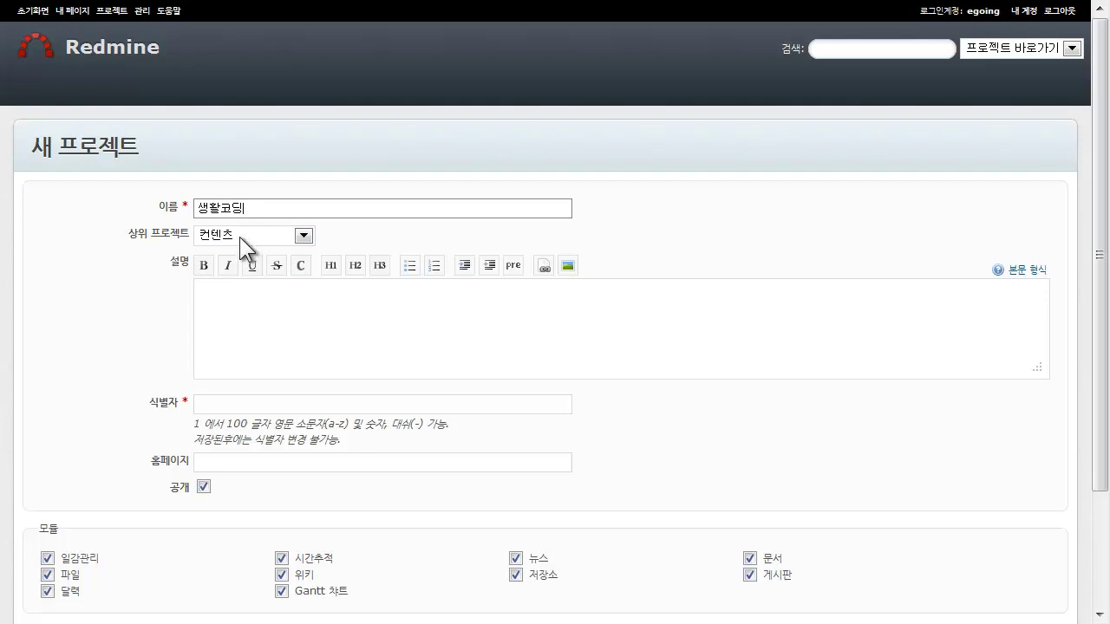
{"action": "left_click", "coordinate": [288, 348]}
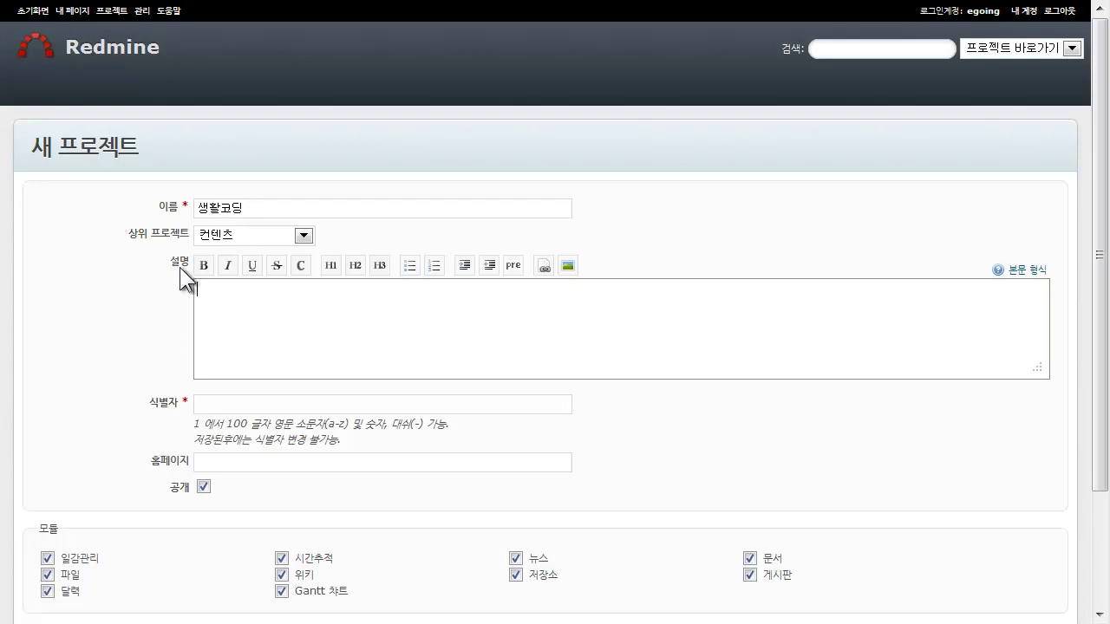
Step: Enter codingeverbody as the new project's identifier (식별자)
{"action": "scroll", "coordinate": [372, 325], "scroll_direction": "down", "scroll_amount": 2}
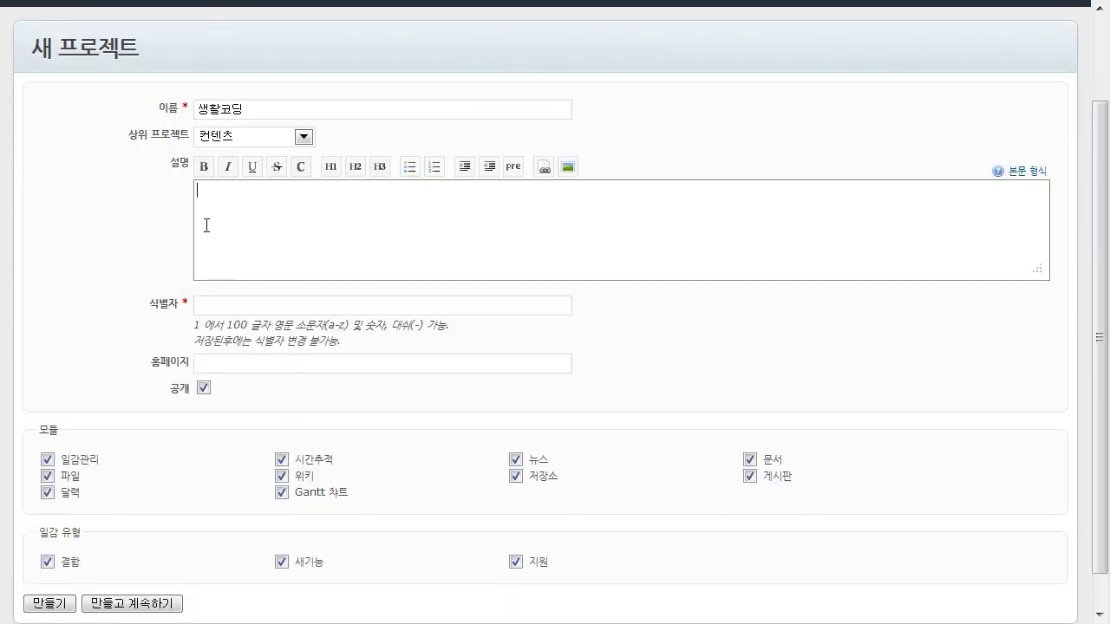
{"action": "left_click", "coordinate": [213, 304]}
{"action": "left_click", "coordinate": [252, 237]}
{"action": "left_click", "coordinate": [258, 299]}
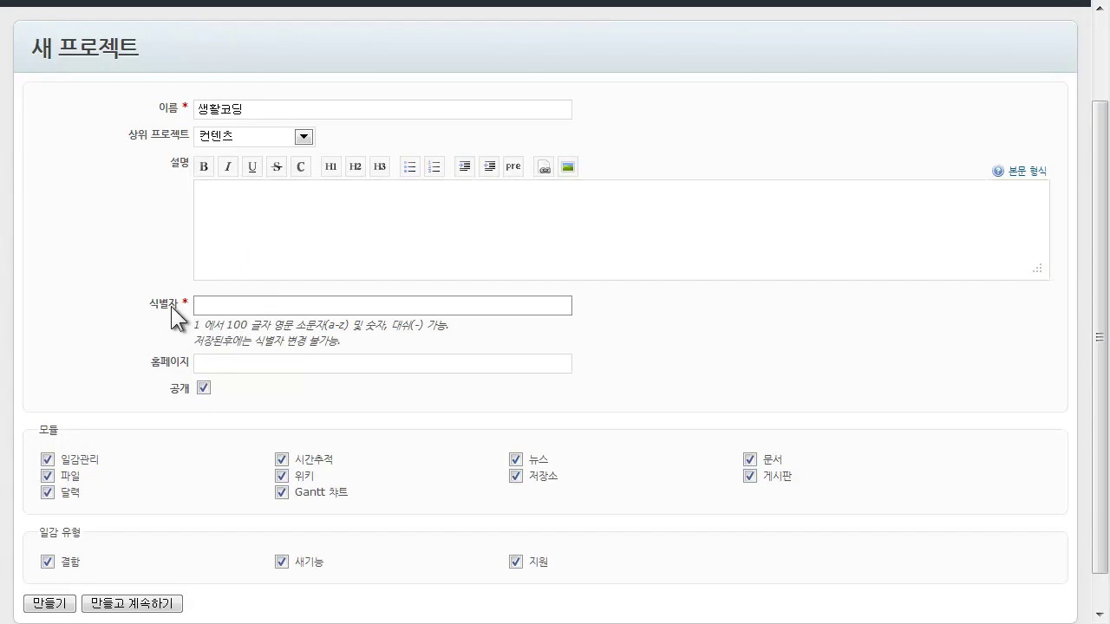
{"action": "scroll", "coordinate": [227, 248], "scroll_direction": "up", "scroll_amount": 2}
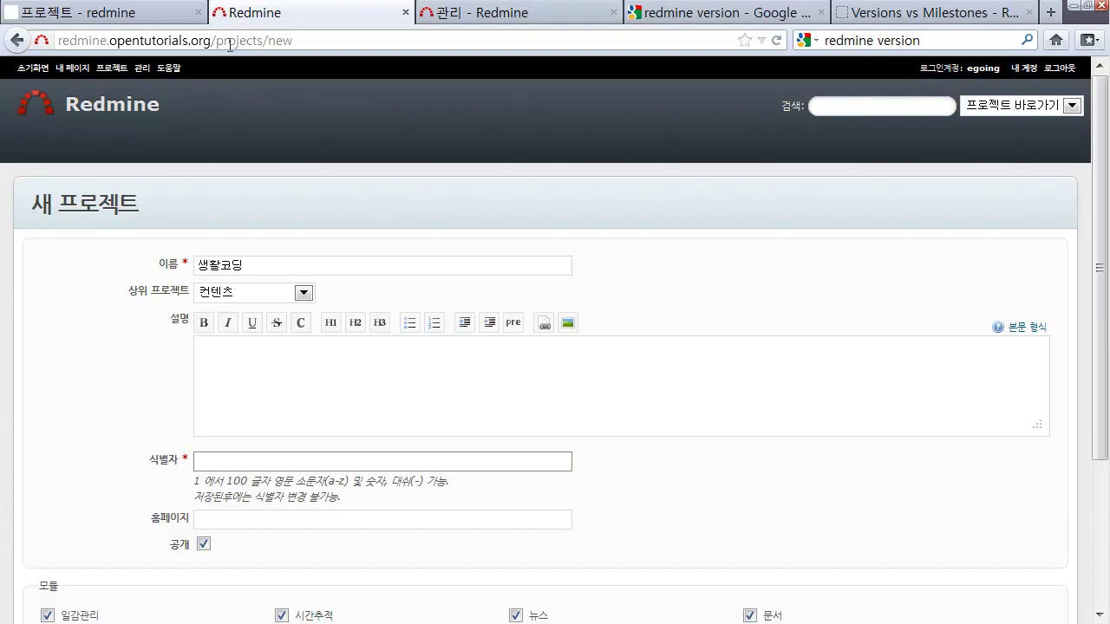
{"action": "type", "text": "ㅊ"}
{"action": "key", "text": "BackSpace"}
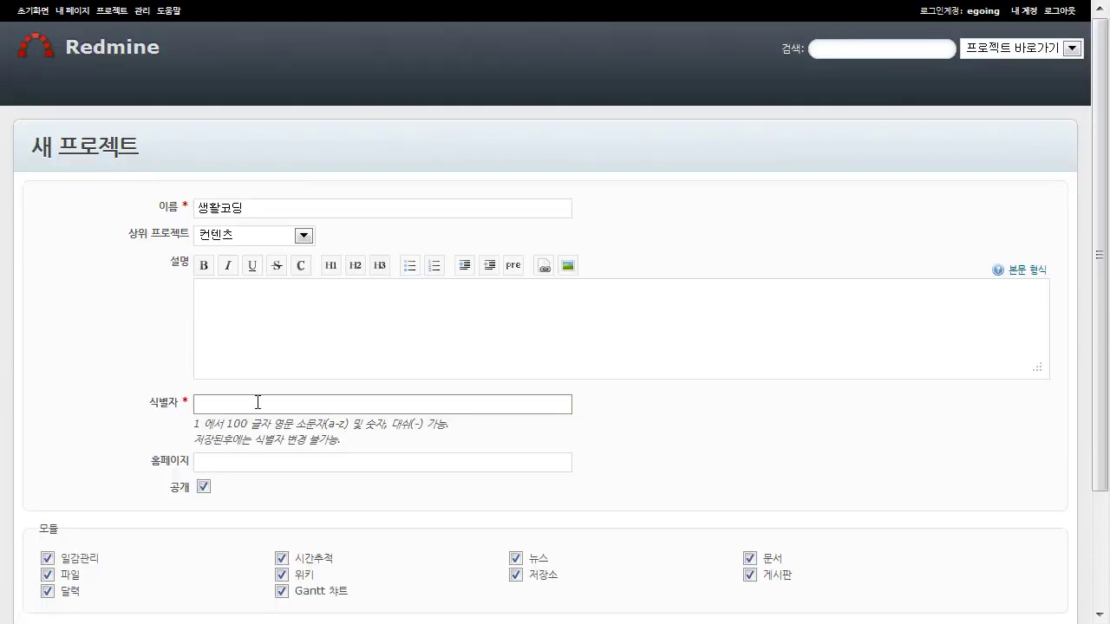
{"action": "type", "text": "codingeverybvody"}
{"action": "key", "text": "ctrl+a"}
{"action": "type", "text": "codingeverybody"}
{"action": "double_click", "coordinate": [257, 402]}
{"action": "key", "text": "End"}
Step: Turn off the public setting (공개) for the new project, leaving its homepage empty
{"action": "left_click", "coordinate": [263, 464]}
{"action": "scroll", "coordinate": [263, 513], "scroll_direction": "down", "scroll_amount": 3}
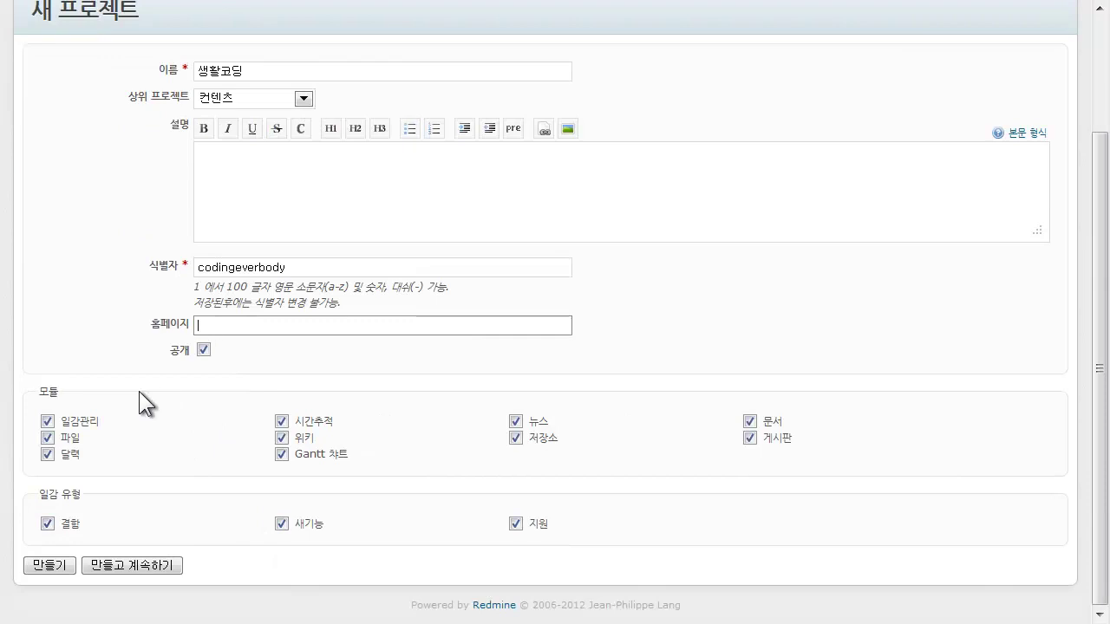
{"action": "left_click", "coordinate": [203, 350]}
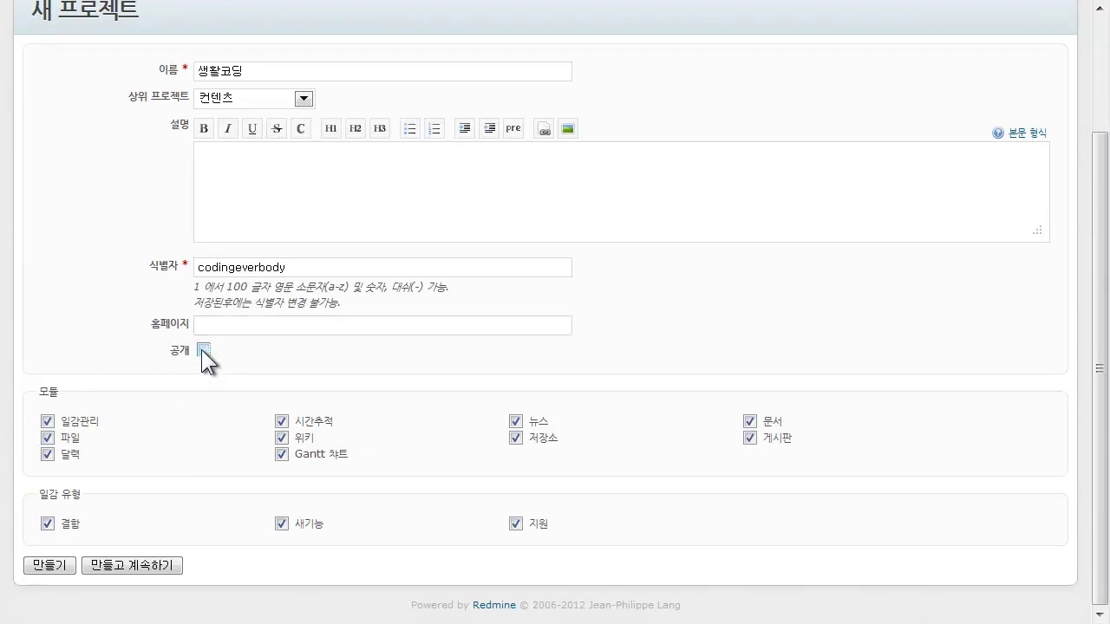
{"action": "scroll", "coordinate": [208, 379], "scroll_direction": "up", "scroll_amount": 3}
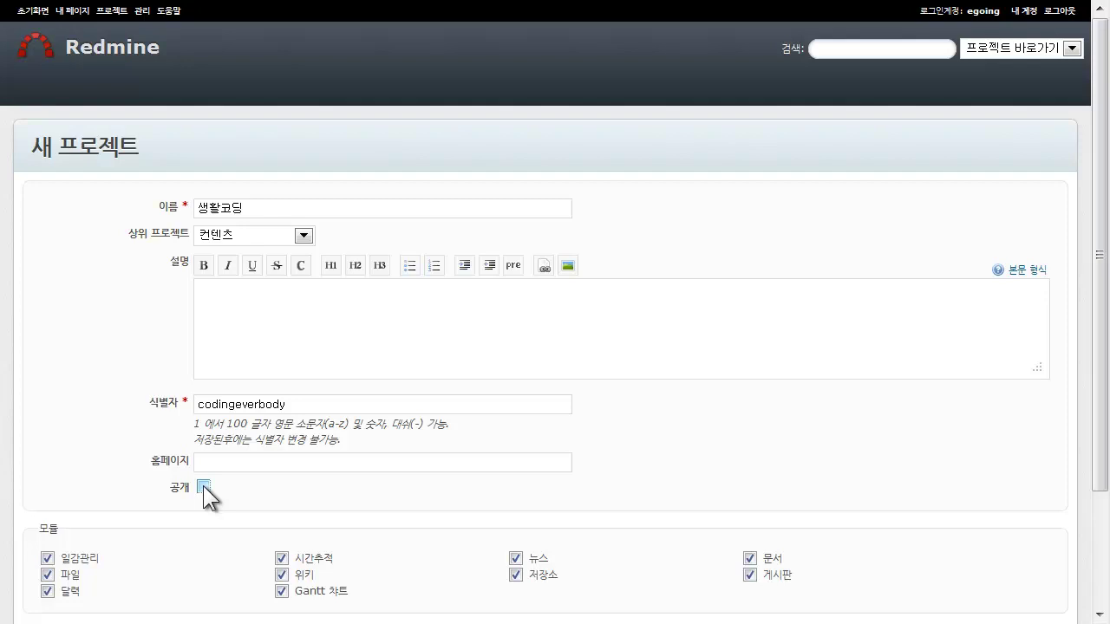
{"action": "scroll", "coordinate": [205, 493], "scroll_direction": "down", "scroll_amount": 3}
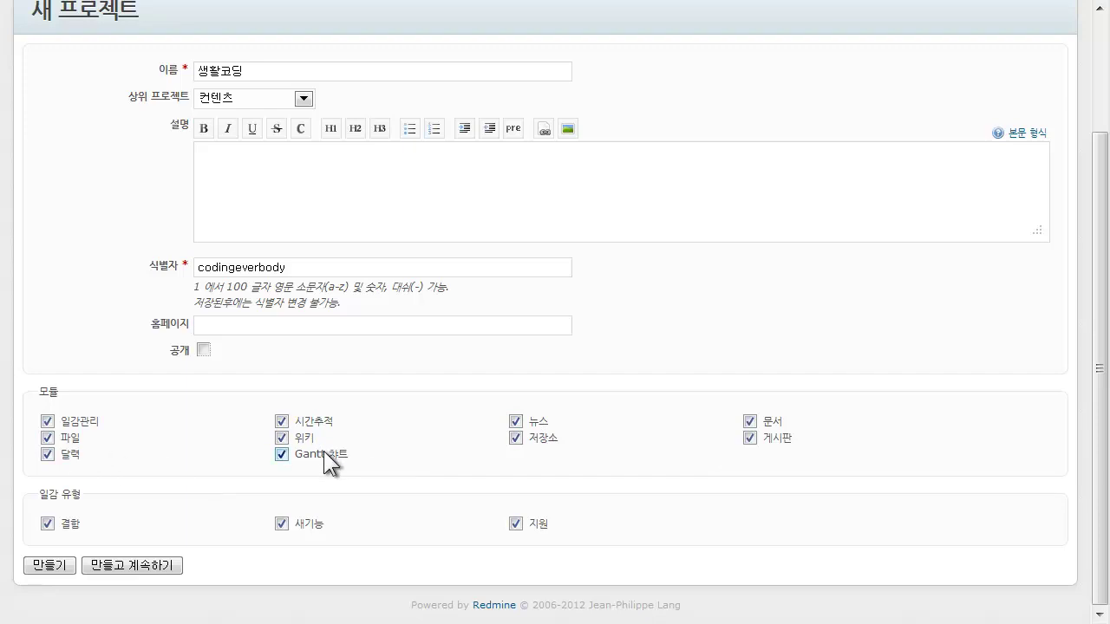
{"action": "left_click", "coordinate": [84, 423]}
{"action": "left_click", "coordinate": [83, 491]}
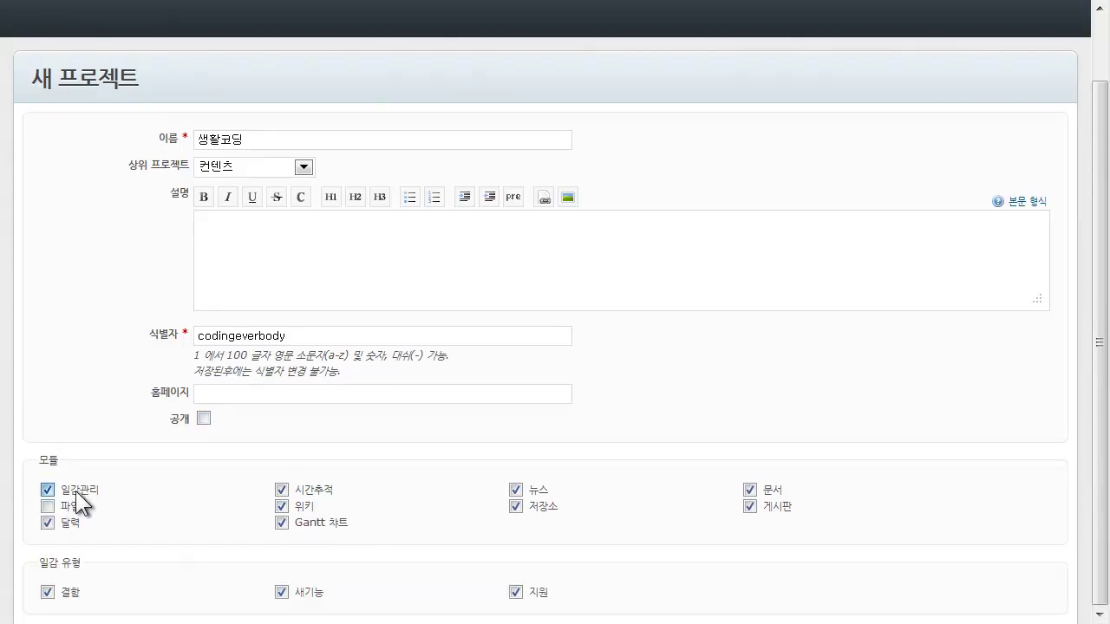
{"action": "left_click", "coordinate": [75, 491]}
{"action": "left_click", "coordinate": [73, 503]}
{"action": "left_click", "coordinate": [75, 491]}
{"action": "scroll", "coordinate": [97, 507], "scroll_direction": "down", "scroll_amount": 2}
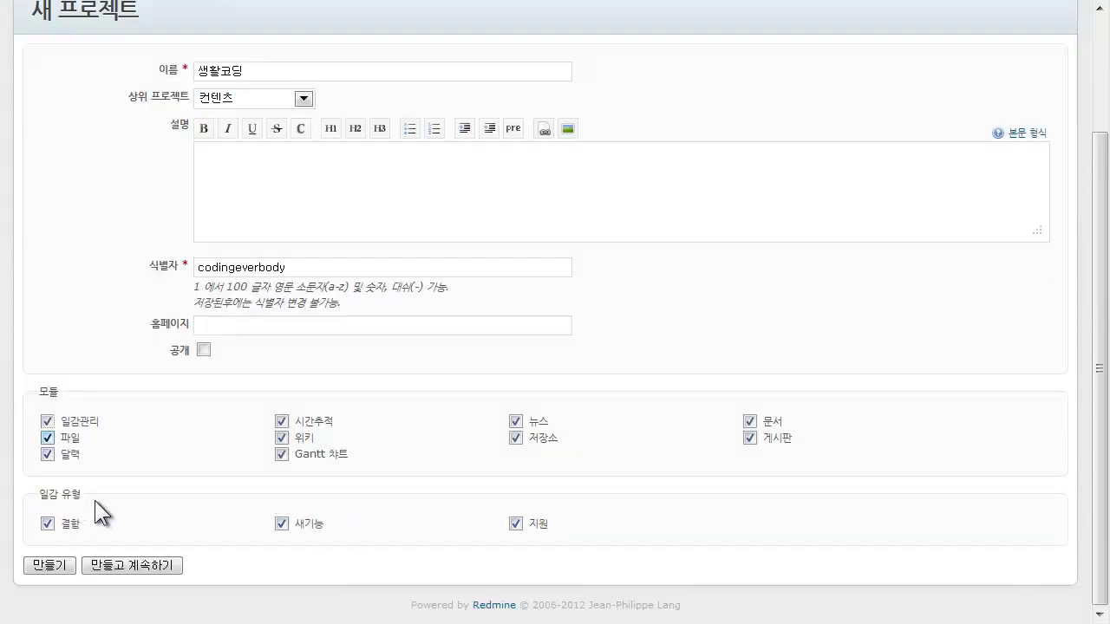
{"action": "left_click", "coordinate": [67, 439]}
{"action": "left_click", "coordinate": [67, 443]}
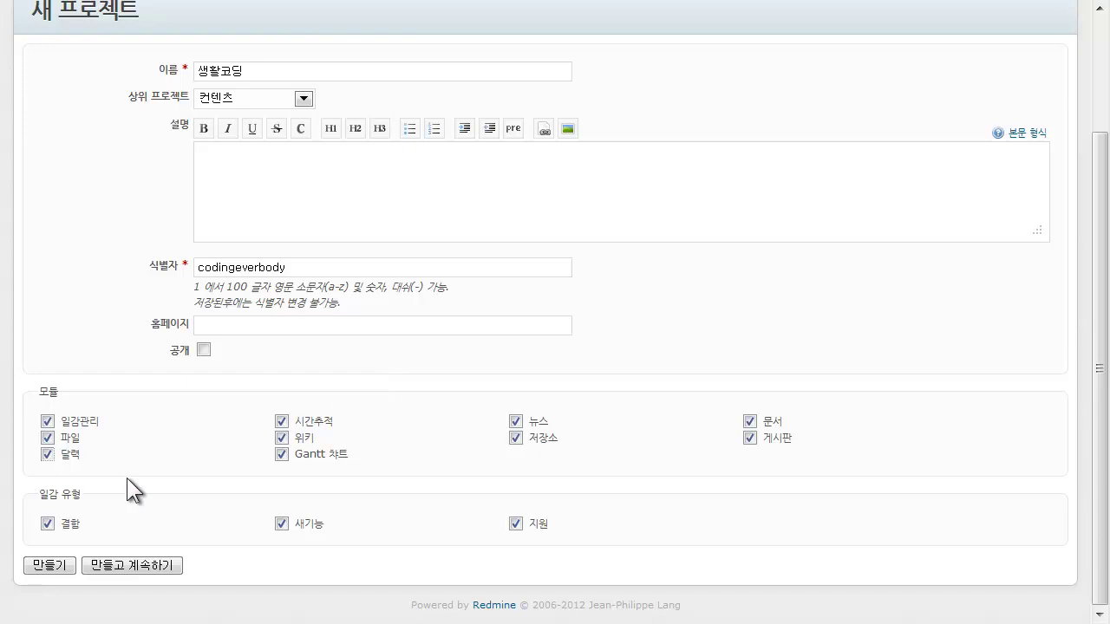
{"action": "left_click", "coordinate": [50, 419]}
{"action": "left_click", "coordinate": [43, 491]}
{"action": "scroll", "coordinate": [73, 494], "scroll_direction": "down", "scroll_amount": 1}
{"action": "scroll", "coordinate": [67, 575], "scroll_direction": "up", "scroll_amount": 3}
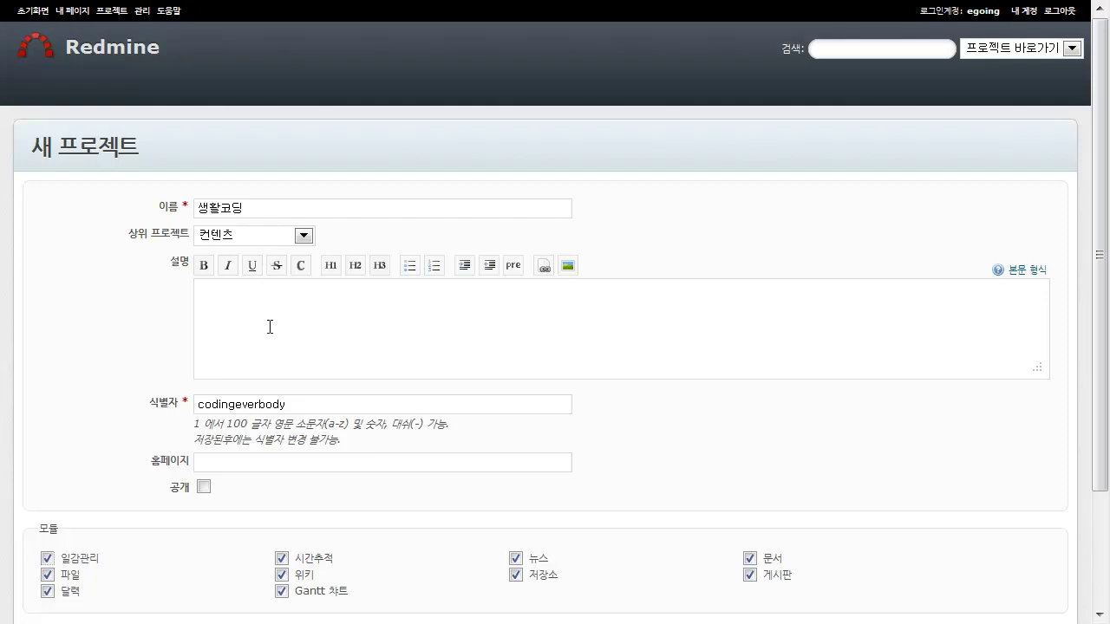
Step: Create the new project, keeping all of its modules and issue types (일감 유형) enabled
{"action": "scroll", "coordinate": [320, 414], "scroll_direction": "down", "scroll_amount": 3}
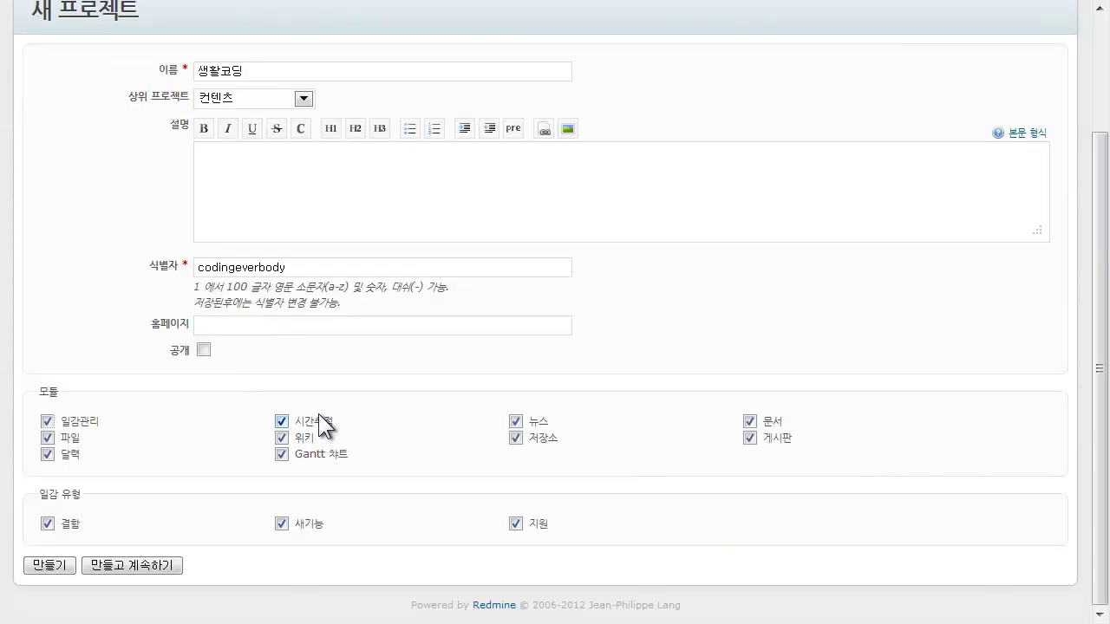
{"action": "left_click", "coordinate": [53, 568]}
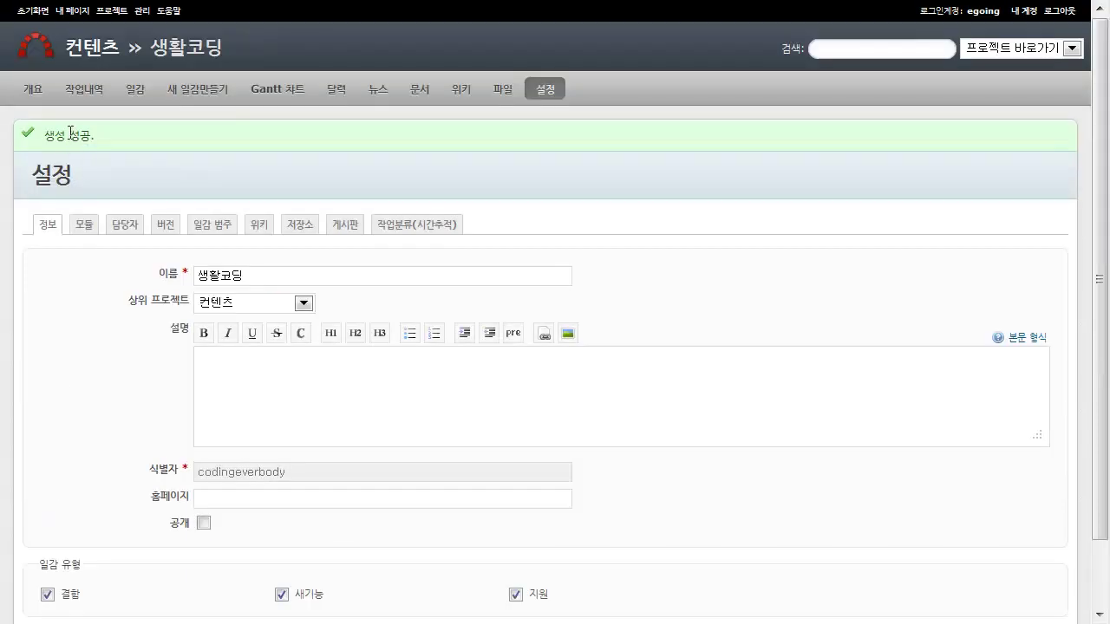
Step: Open the 생활코딩 project from the project list and review the basic information (정보) in its settings
{"action": "left_click", "coordinate": [119, 17]}
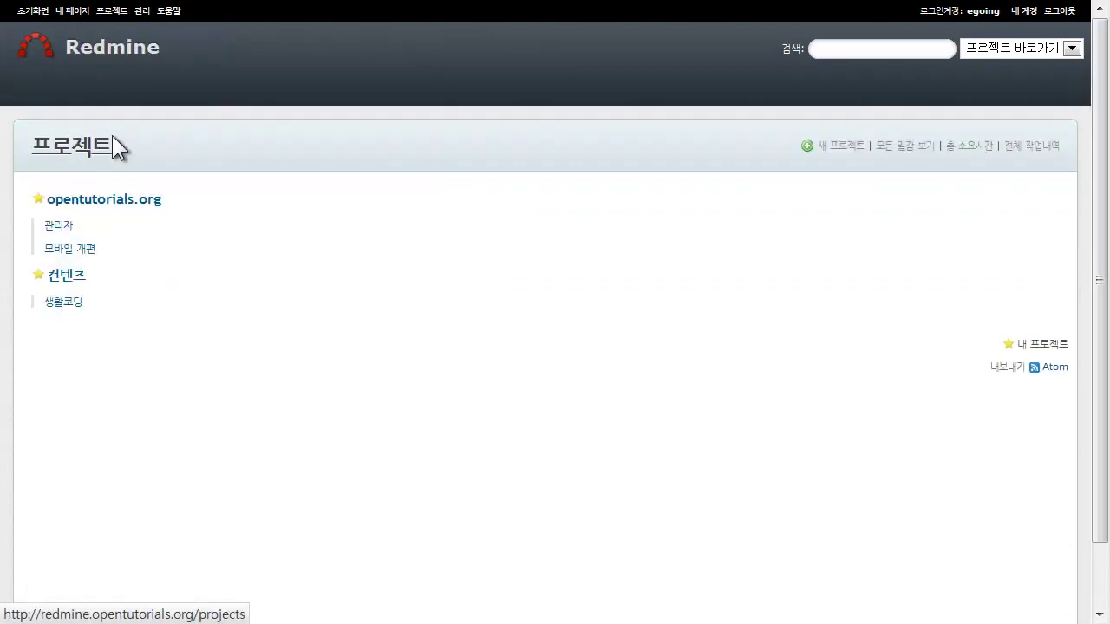
{"action": "left_click", "coordinate": [64, 303]}
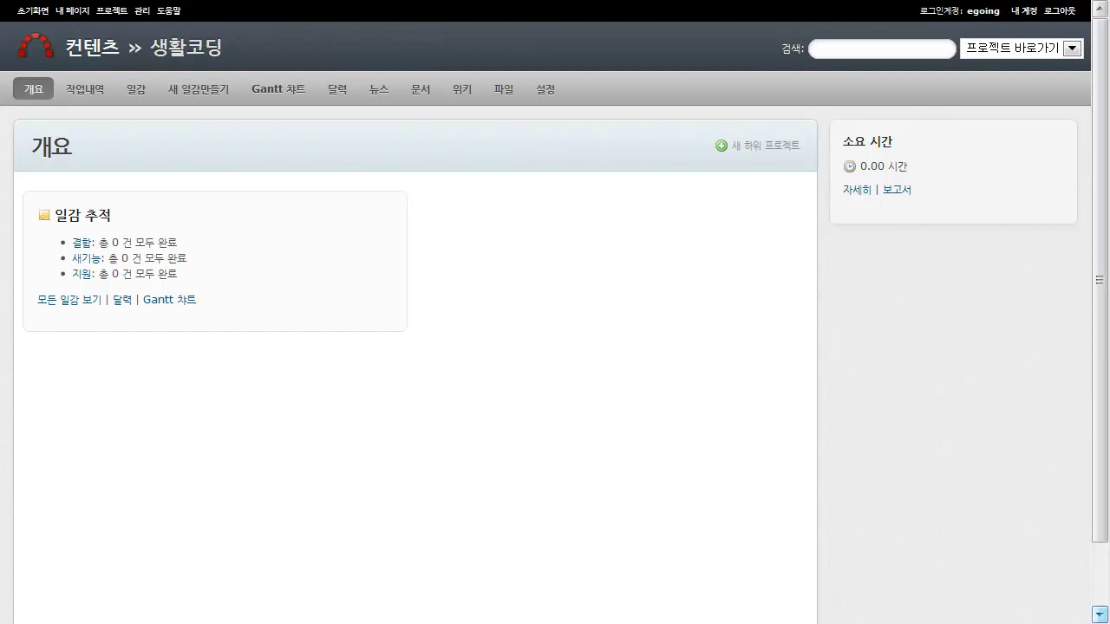
{"action": "left_click", "coordinate": [544, 90]}
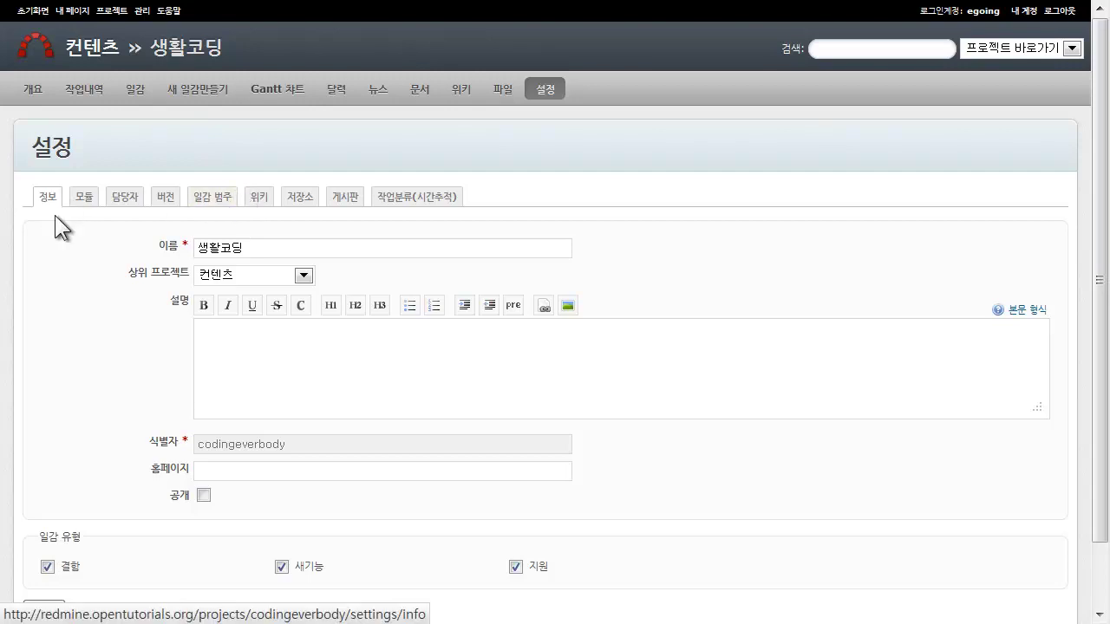
{"action": "scroll", "coordinate": [60, 211], "scroll_direction": "down", "scroll_amount": 1}
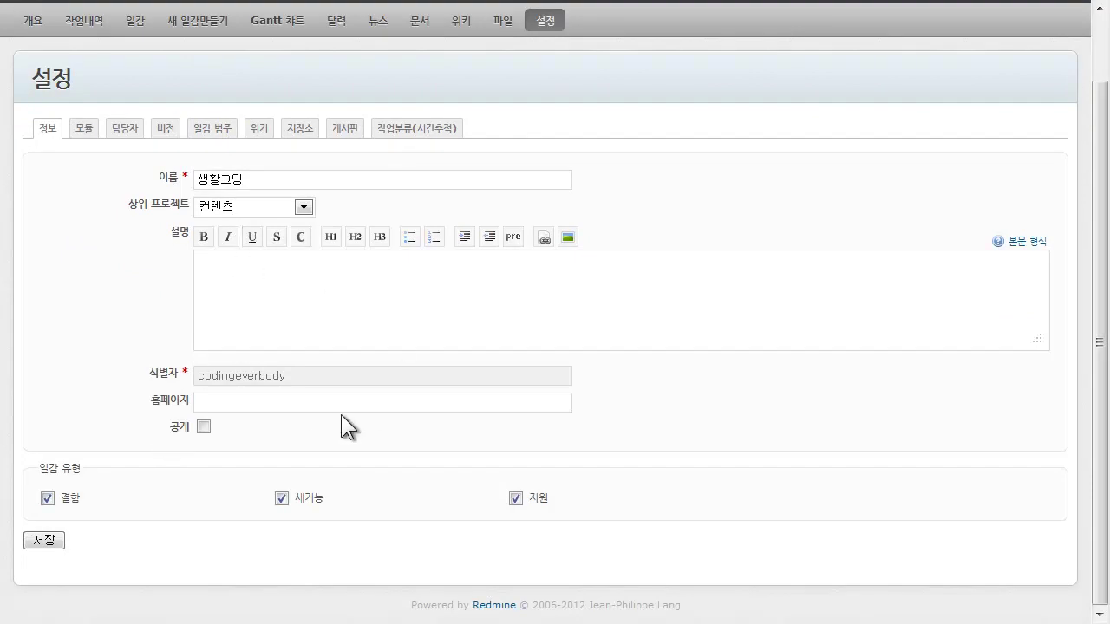
{"action": "scroll", "coordinate": [343, 412], "scroll_direction": "up", "scroll_amount": 1}
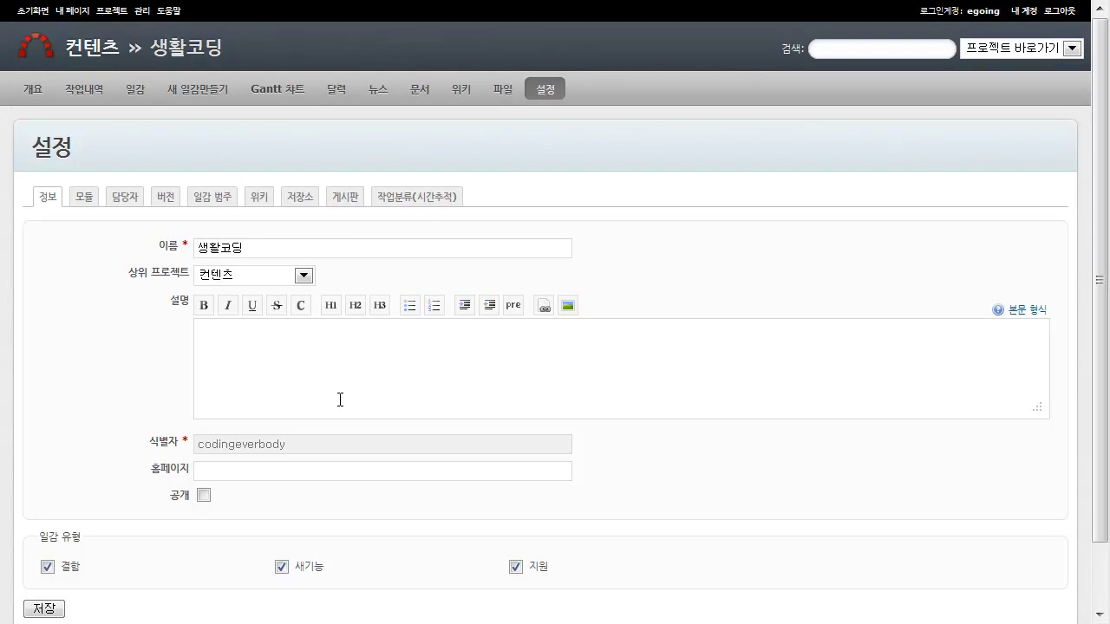
Step: Review the modules available to the 생활코딩 project and try toggling the 뉴스 module, without saving
{"action": "left_click", "coordinate": [85, 197]}
{"action": "scroll", "coordinate": [118, 264], "scroll_direction": "down", "scroll_amount": 1}
{"action": "scroll", "coordinate": [95, 203], "scroll_direction": "up", "scroll_amount": 1}
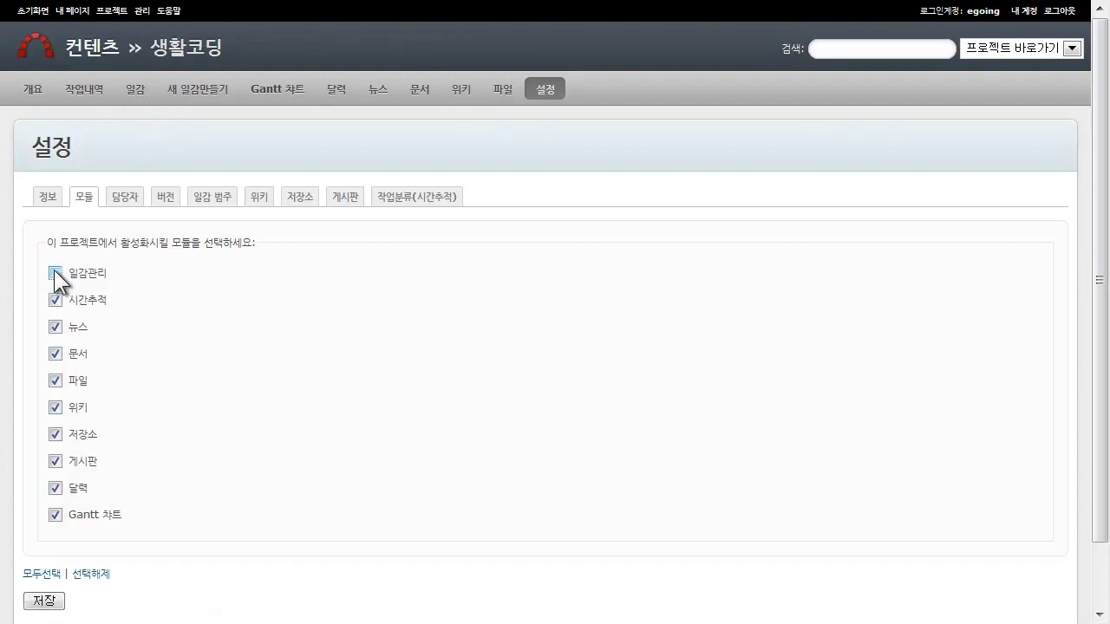
{"action": "left_click", "coordinate": [55, 326]}
{"action": "scroll", "coordinate": [128, 290], "scroll_direction": "down", "scroll_amount": 2}
Step: Add two users to the 생활코딩 project's members (담당자) with the 관리자 role
{"action": "left_click", "coordinate": [127, 122]}
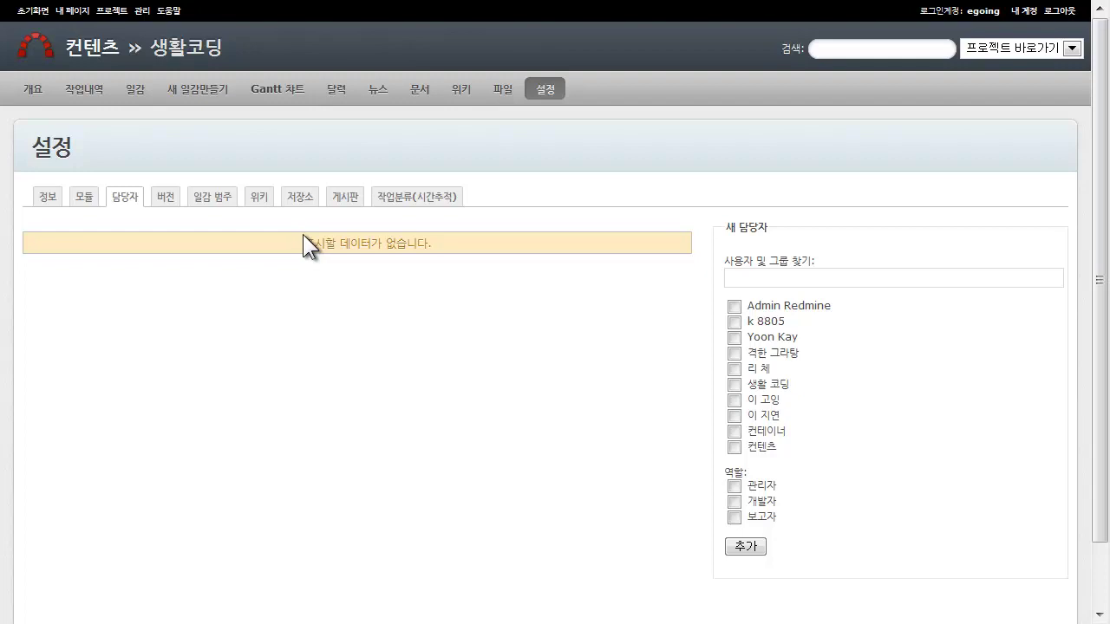
{"action": "left_click", "coordinate": [737, 368]}
{"action": "left_click", "coordinate": [735, 486]}
{"action": "left_click", "coordinate": [744, 547]}
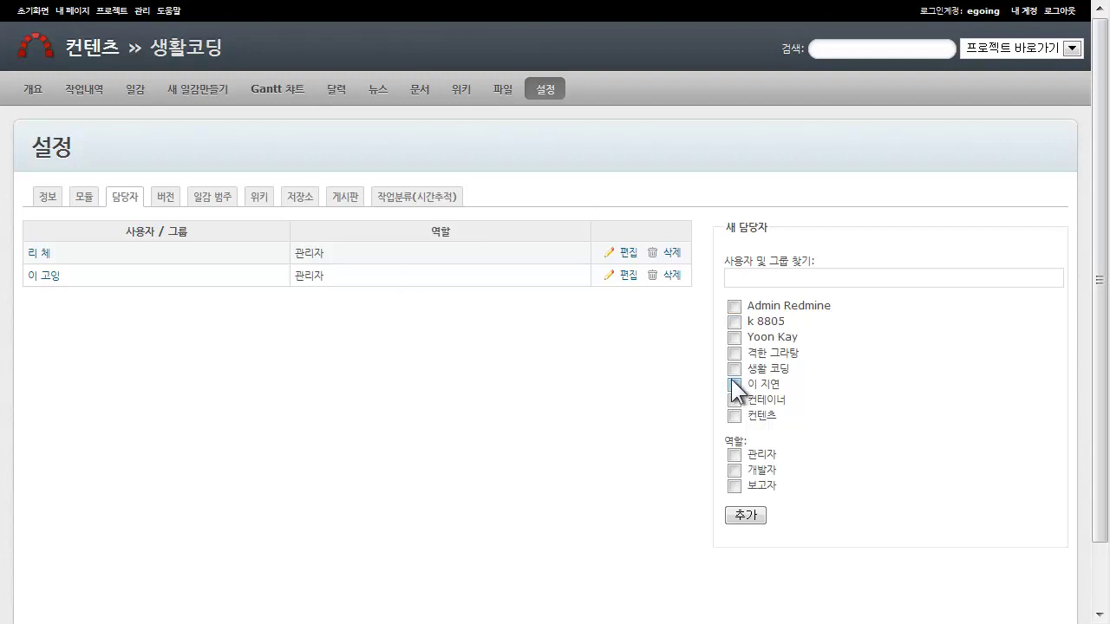
Step: Add two more users to the project's members with the 개발자 role
{"action": "left_click", "coordinate": [735, 353]}
{"action": "left_click", "coordinate": [733, 322]}
{"action": "left_click", "coordinate": [734, 470]}
{"action": "left_click", "coordinate": [745, 515]}
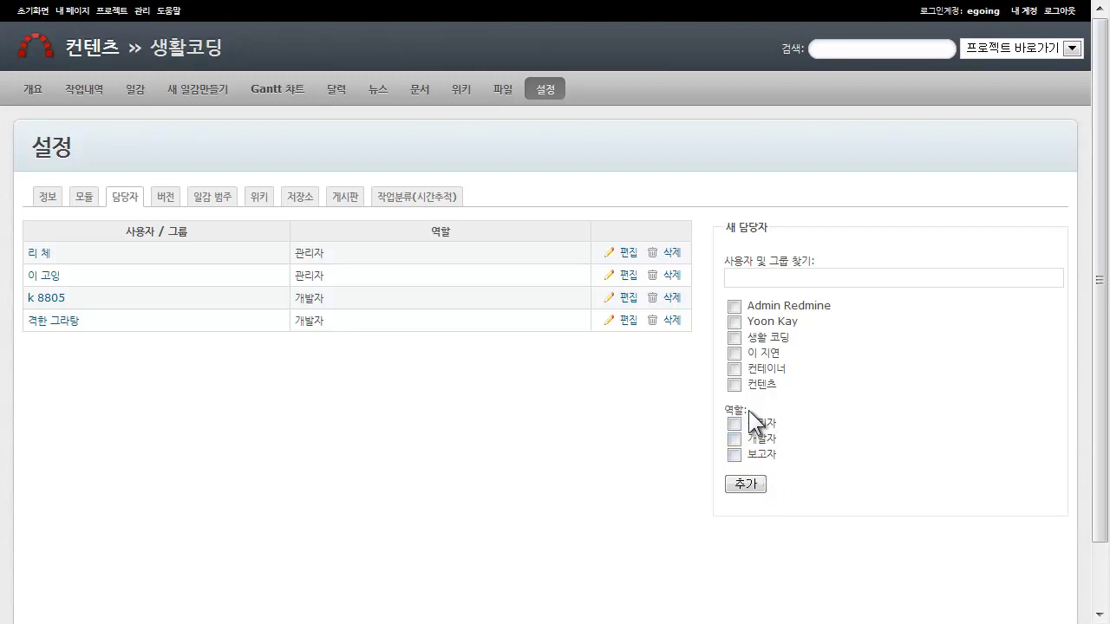
Step: Go to roles and permissions (역할 및 권한) in the administration area and start a new role
{"action": "left_click", "coordinate": [142, 11]}
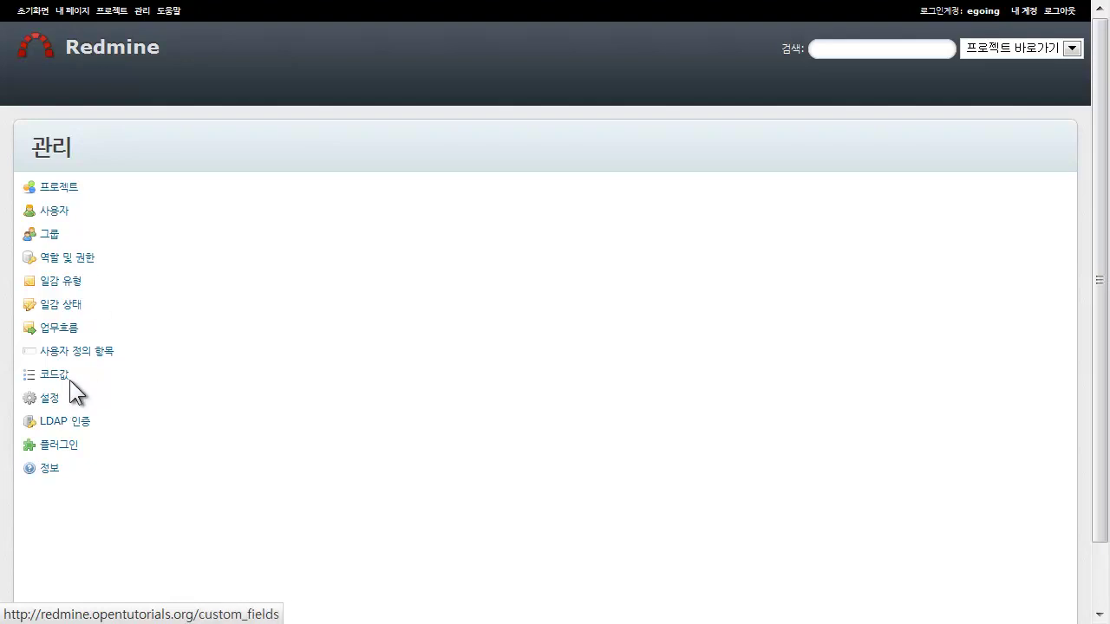
{"action": "left_click", "coordinate": [52, 399]}
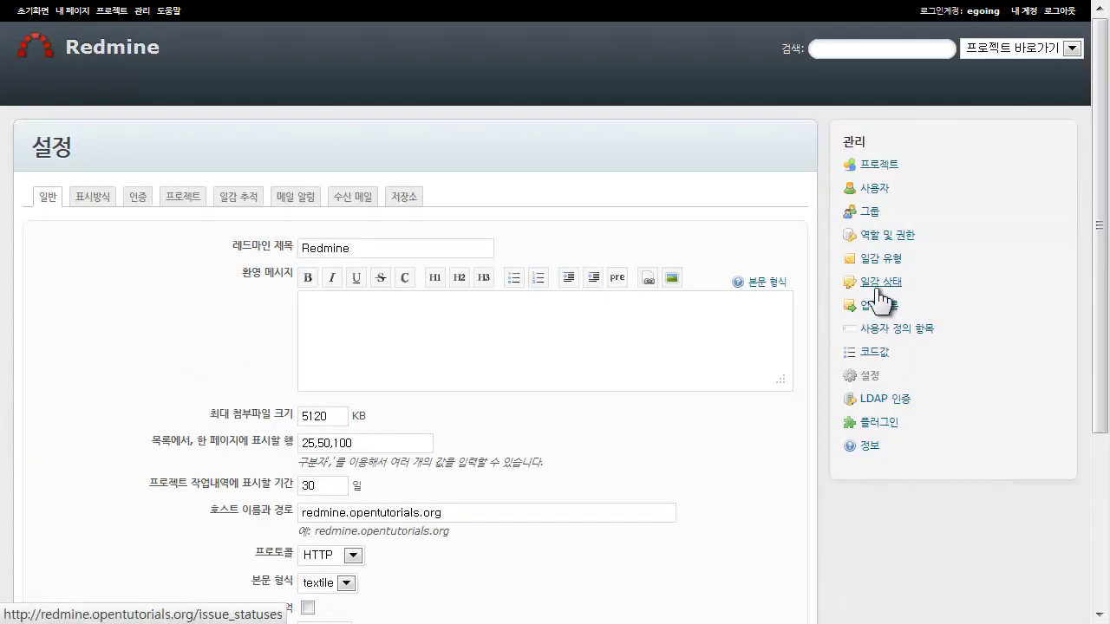
{"action": "left_click", "coordinate": [883, 236]}
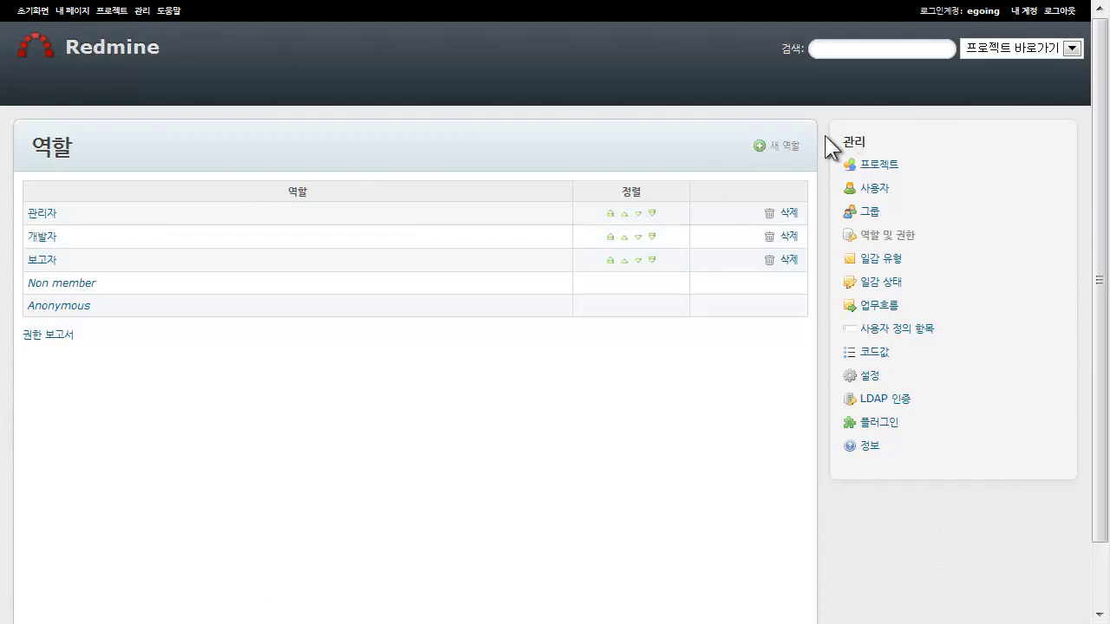
{"action": "left_click", "coordinate": [766, 146]}
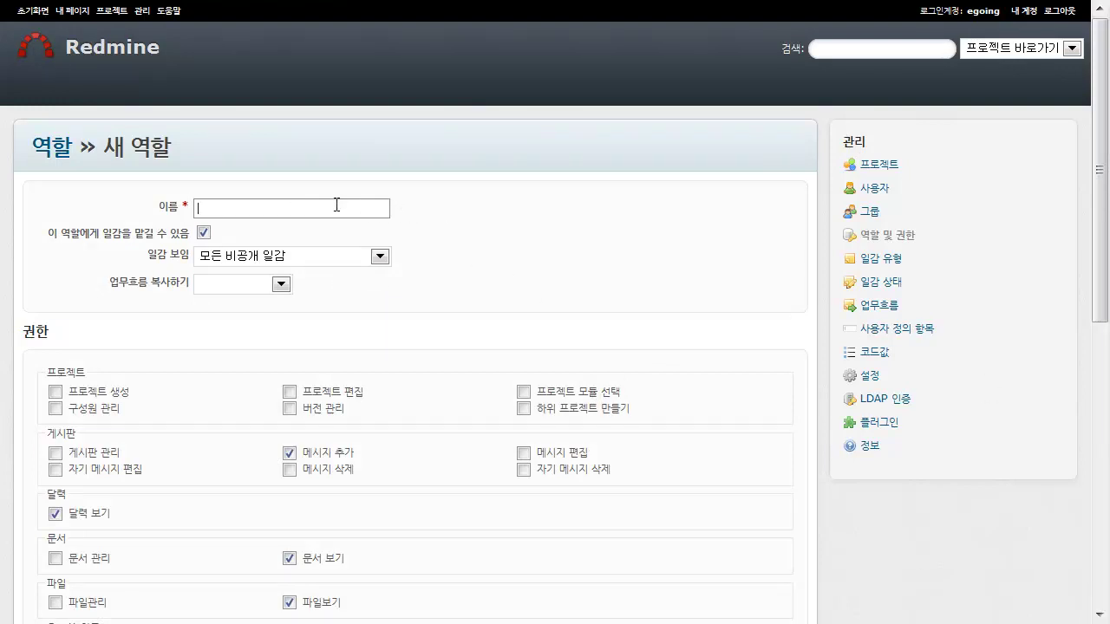
Step: Try 매니저 as the new role's name and clear the name again
{"action": "type", "text": "wkf"}
{"action": "key", "text": "BackSpace"}
{"action": "key", "text": "BackSpace"}
{"action": "key", "text": "BackSpace"}
{"action": "type", "text": "잴ㅏ"}
{"action": "key", "text": "BackSpace"}
{"action": "key", "text": "BackSpace"}
{"action": "key", "text": "BackSpace"}
{"action": "type", "text": "역ㅣ"}
{"action": "key", "text": "BackSpace"}
{"action": "key", "text": "BackSpace"}
{"action": "key", "text": "BackSpace"}
{"action": "type", "text": "매니저"}
{"action": "key", "text": "ctrl+a"}
{"action": "type", "text": "ㅌ"}
{"action": "key", "text": "BackSpace"}
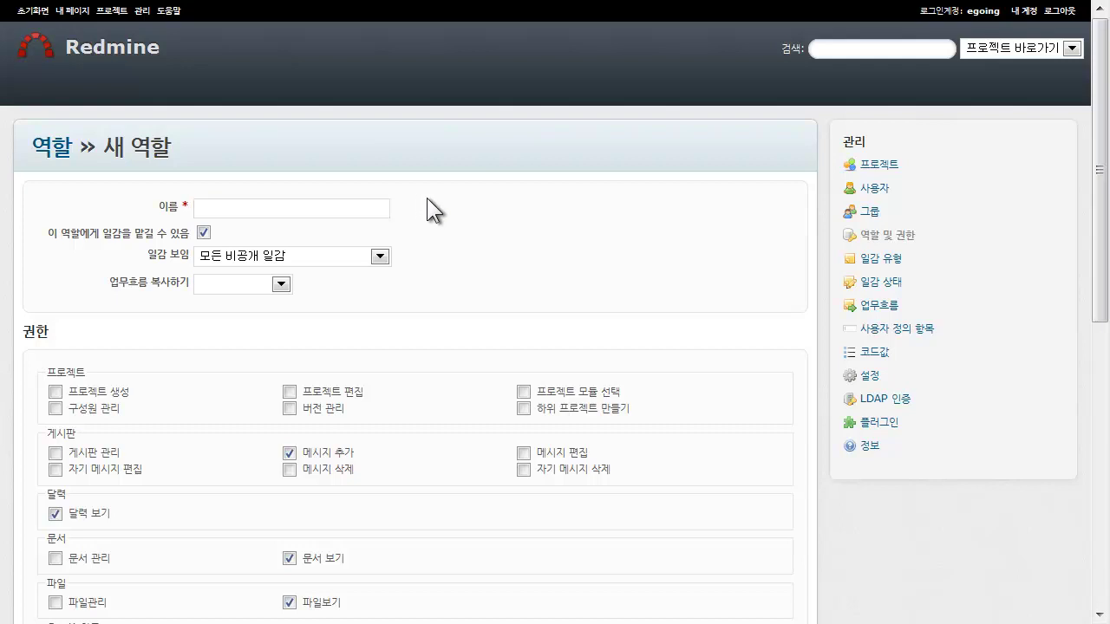
Step: Try granting the new role the permissions 프로젝트 생성, 게시판 관리, 문서 관리, 파일관리, 내 덧글 편집 and 일감 관계 관리, and look over the remaining ones
{"action": "scroll", "coordinate": [188, 256], "scroll_direction": "down", "scroll_amount": 2}
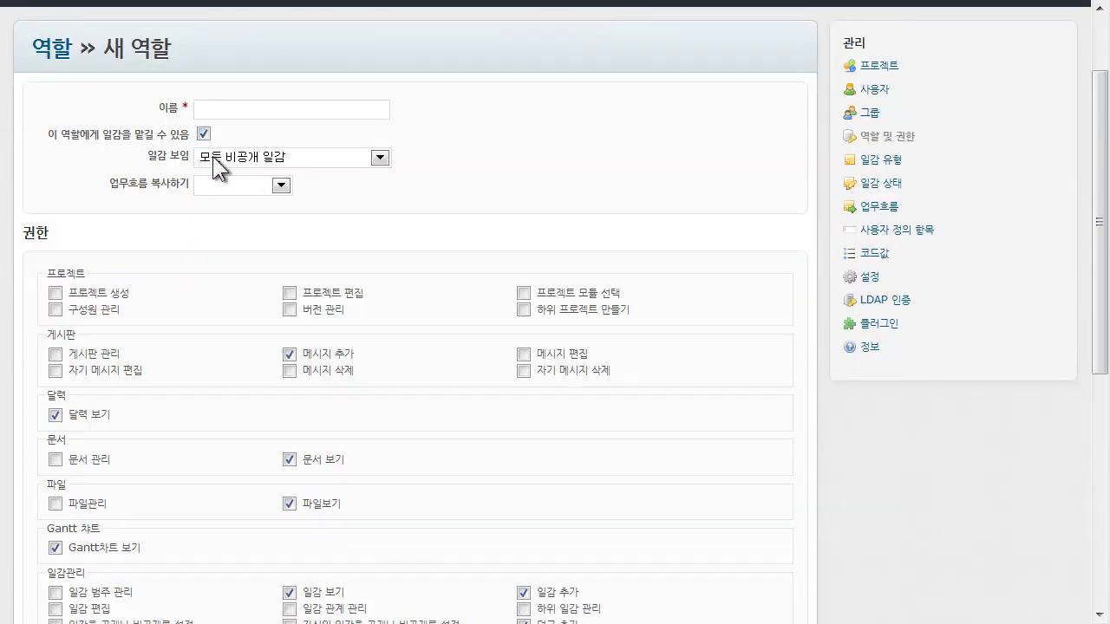
{"action": "scroll", "coordinate": [177, 237], "scroll_direction": "down", "scroll_amount": 2}
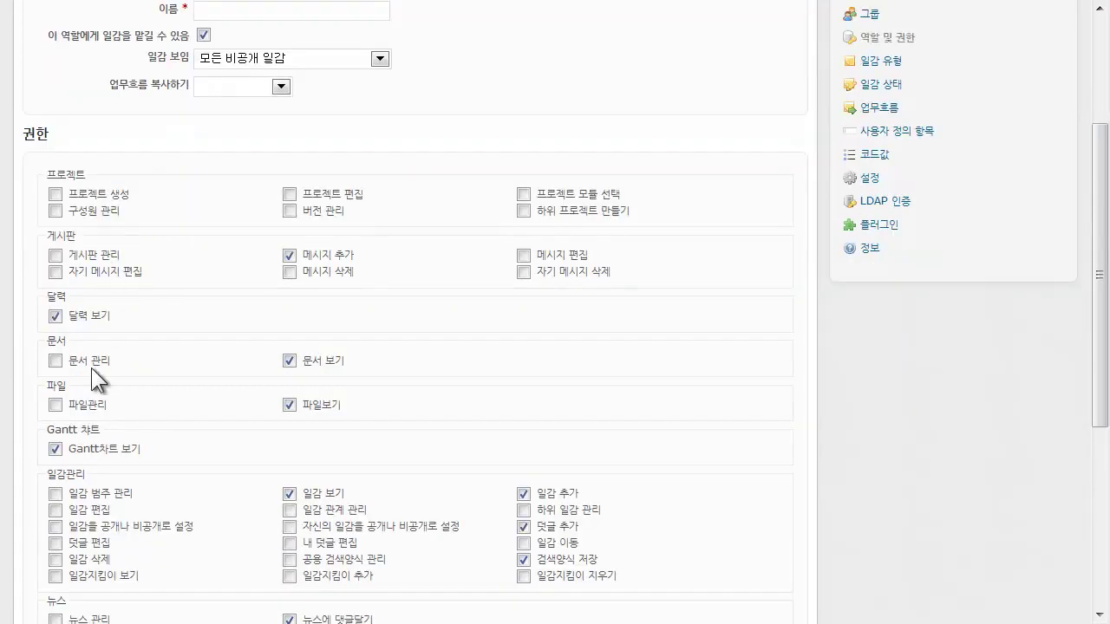
{"action": "left_click", "coordinate": [56, 195]}
{"action": "left_click", "coordinate": [103, 255]}
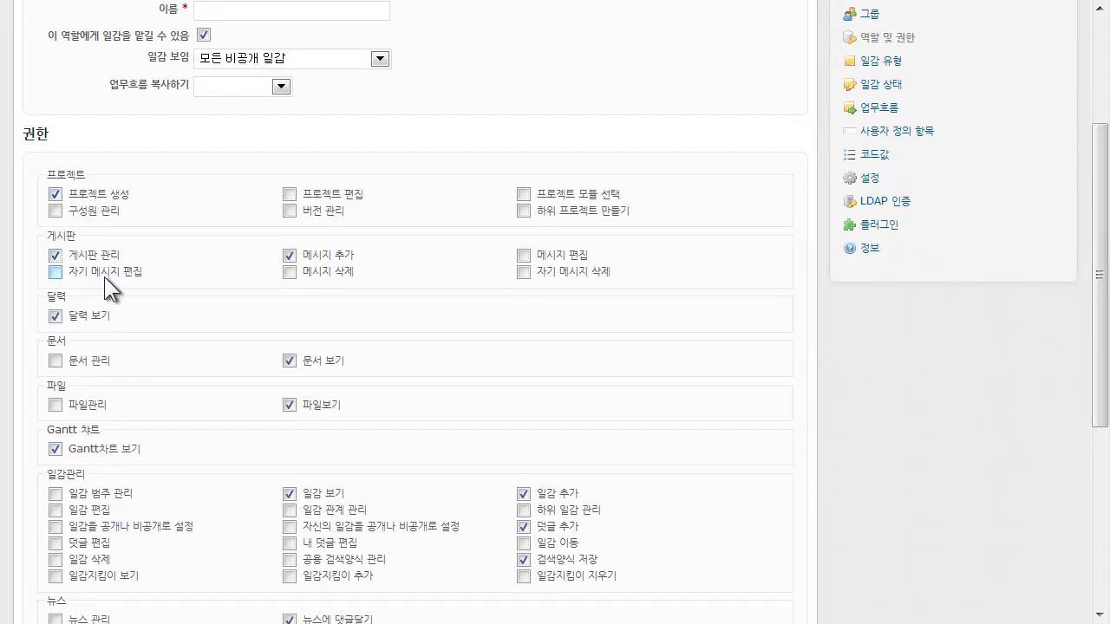
{"action": "left_click", "coordinate": [87, 359]}
{"action": "left_click", "coordinate": [88, 403]}
{"action": "scroll", "coordinate": [302, 459], "scroll_direction": "down", "scroll_amount": 2}
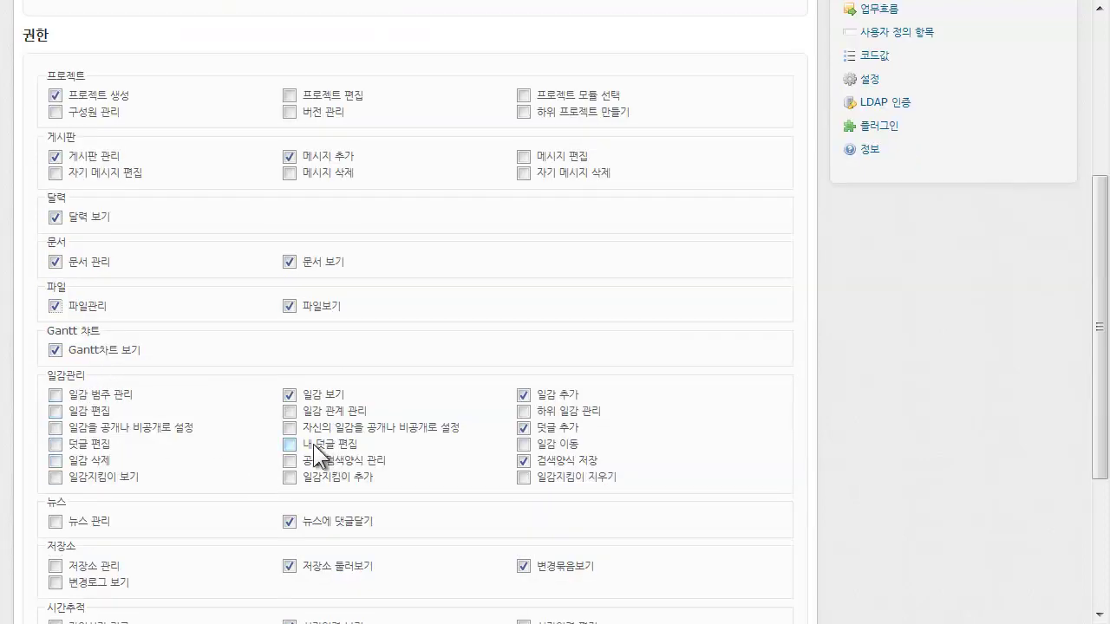
{"action": "left_click", "coordinate": [328, 443]}
{"action": "left_click", "coordinate": [328, 413]}
{"action": "scroll", "coordinate": [321, 460], "scroll_direction": "down", "scroll_amount": 4}
{"action": "scroll", "coordinate": [307, 468], "scroll_direction": "up", "scroll_amount": 4}
{"action": "scroll", "coordinate": [375, 417], "scroll_direction": "up", "scroll_amount": 5}
{"action": "scroll", "coordinate": [376, 412], "scroll_direction": "down", "scroll_amount": 6}
{"action": "scroll", "coordinate": [375, 412], "scroll_direction": "up", "scroll_amount": 6}
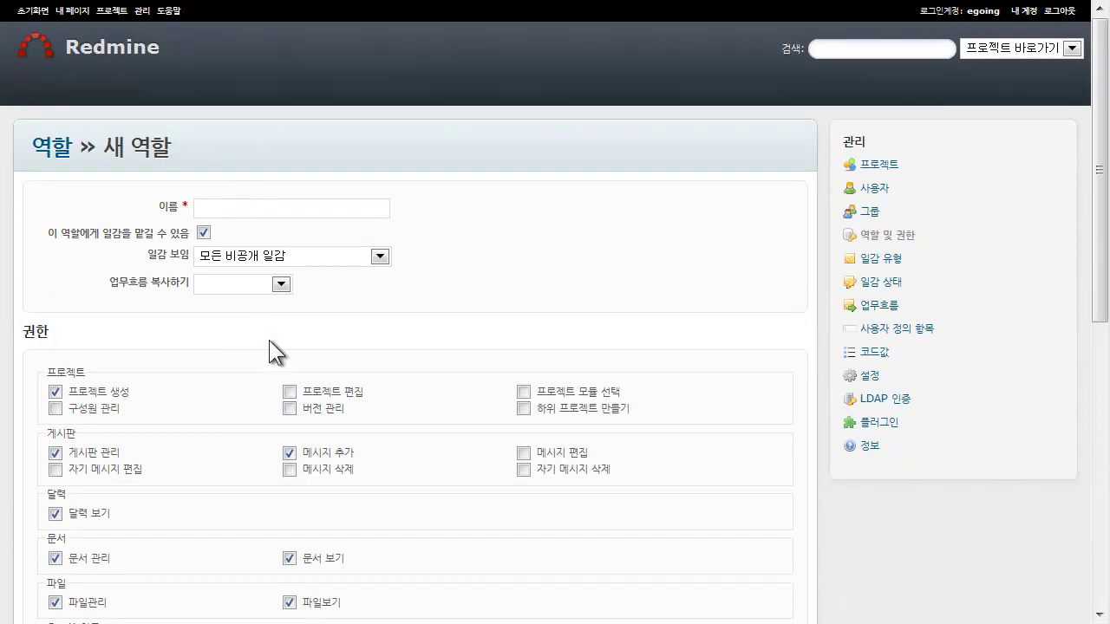
Step: Abandon the new role without saving and go back to the 생활코딩 project
{"action": "right_click", "coordinate": [470, 228]}
{"action": "left_click", "coordinate": [503, 240]}
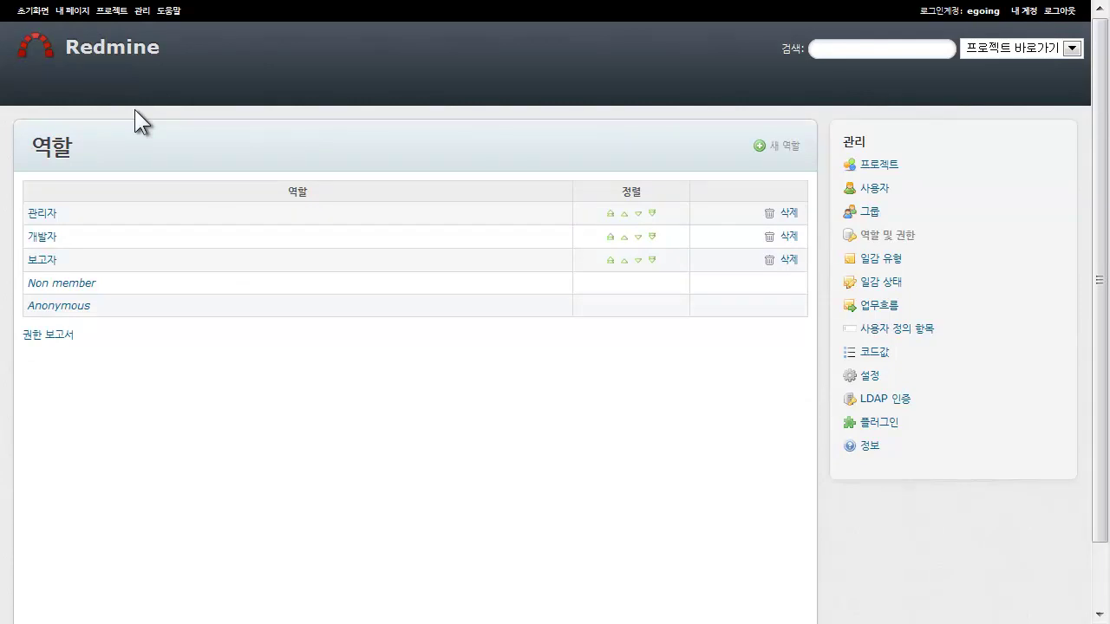
{"action": "key", "text": "alt+Left"}
{"action": "key", "text": "alt+Left"}
{"action": "key", "text": "alt+Left"}
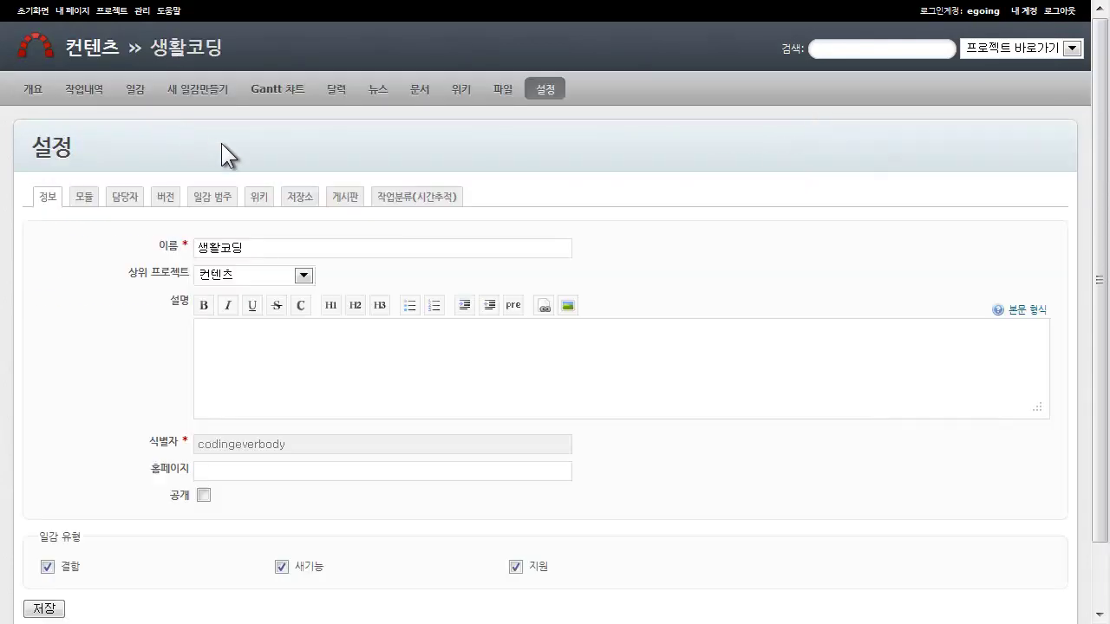
{"action": "key", "text": "alt+Left"}
Step: Reopen the 생활코딩 project's settings and check its members and issue categories (일감 범주)
{"action": "left_click", "coordinate": [544, 91]}
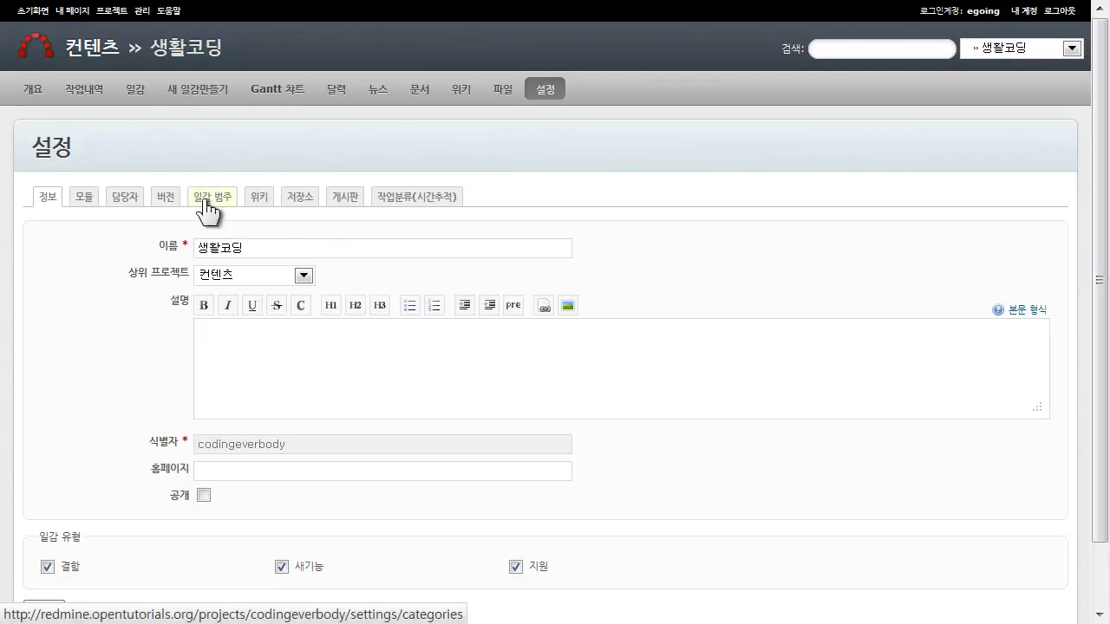
{"action": "left_click", "coordinate": [128, 199]}
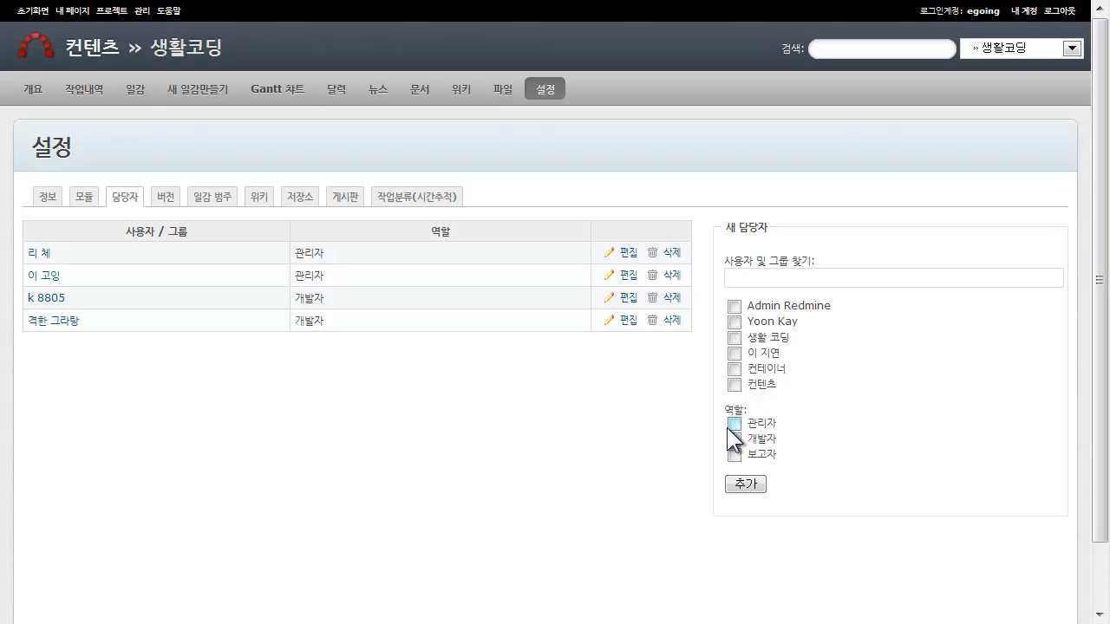
{"action": "left_click", "coordinate": [212, 197]}
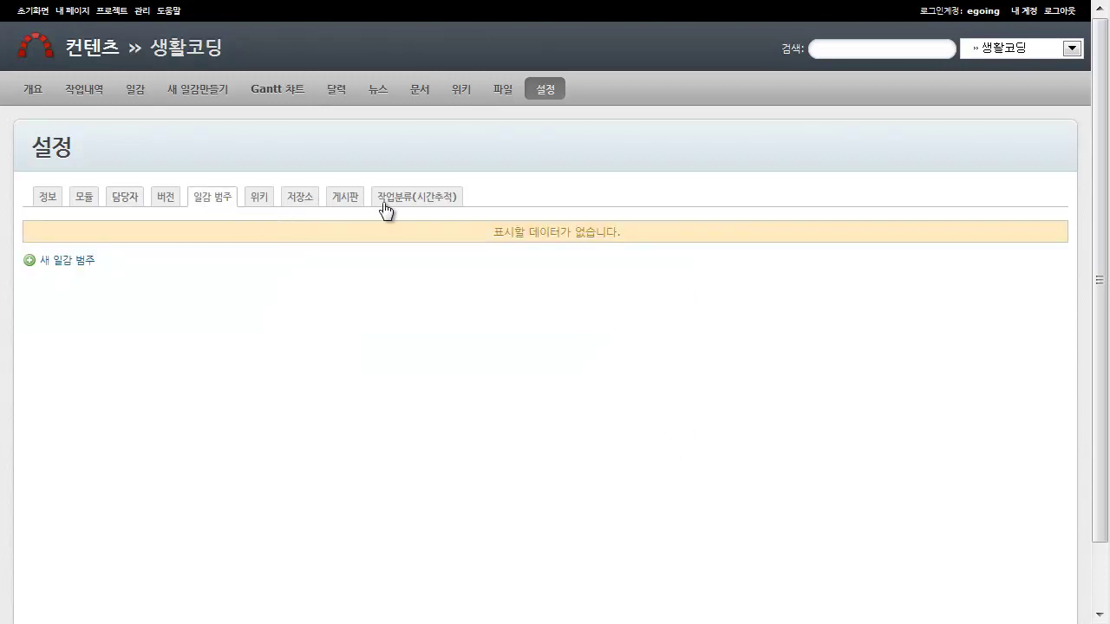